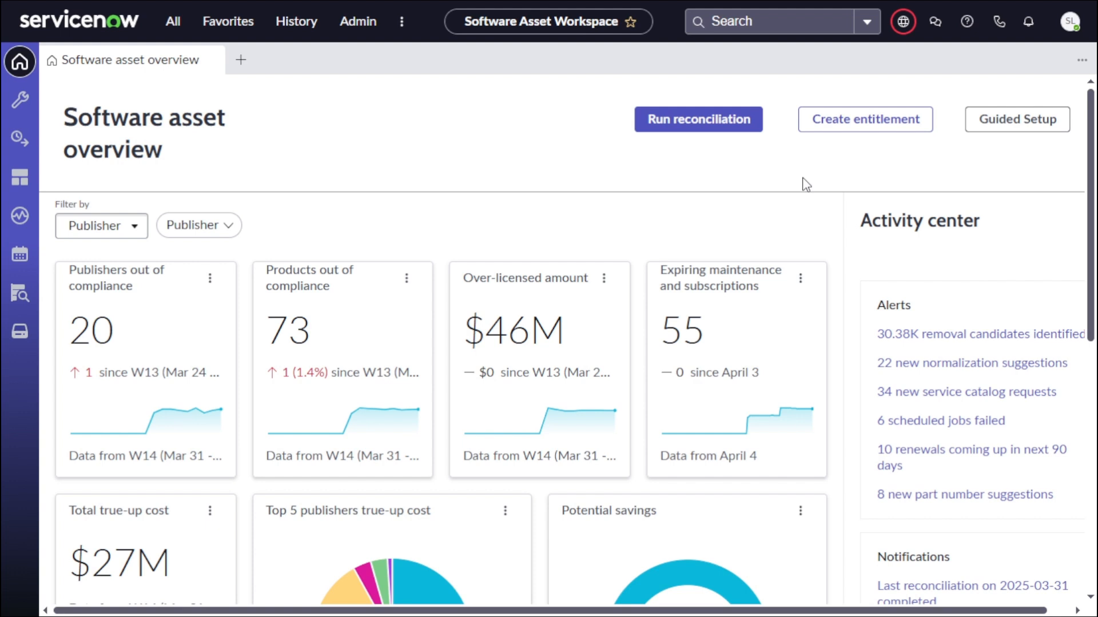
- Open the Software Models list from the favorites
{"action": "left_click", "coordinate": [170, 22]}
{"action": "left_click", "coordinate": [224, 22]}
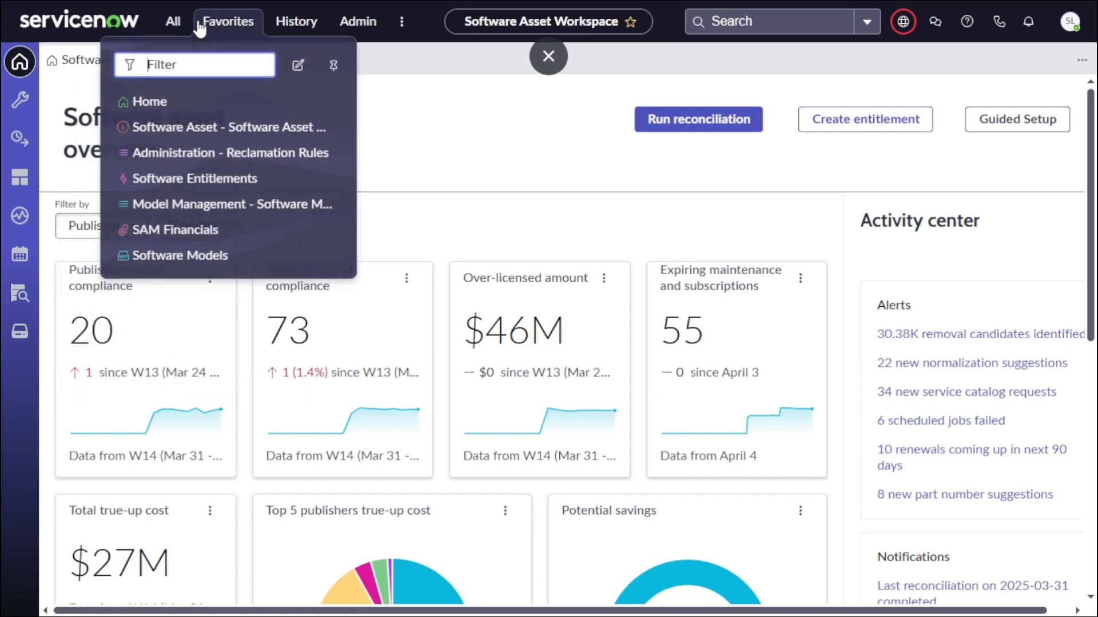
{"action": "left_click", "coordinate": [180, 258]}
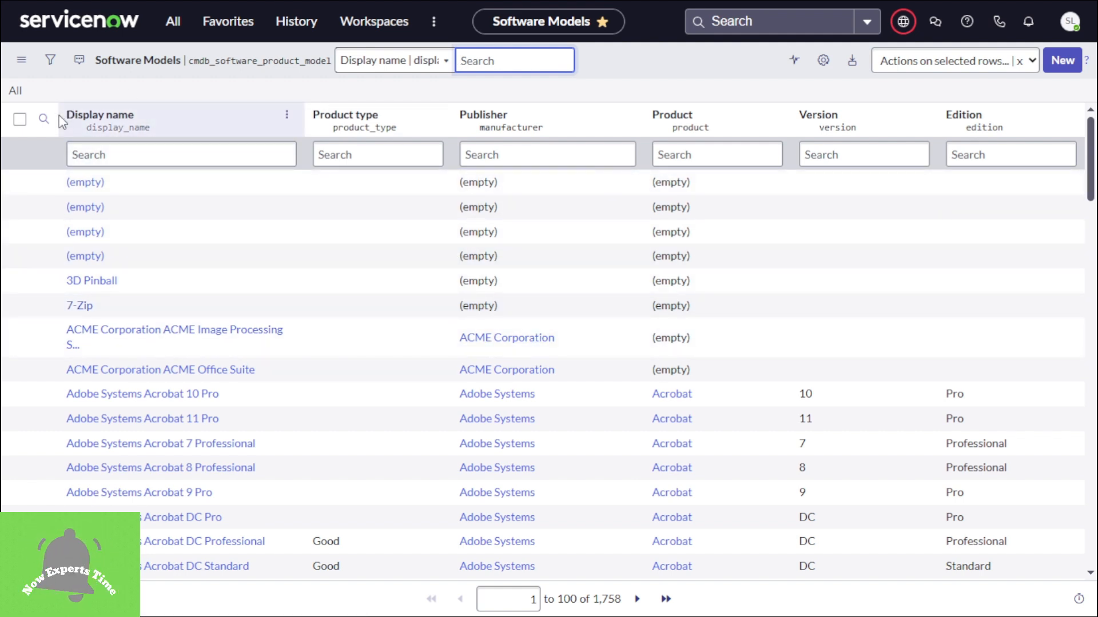
- Filter the software models to publishers whose name contains Microsoft
{"action": "left_click", "coordinate": [527, 146]}
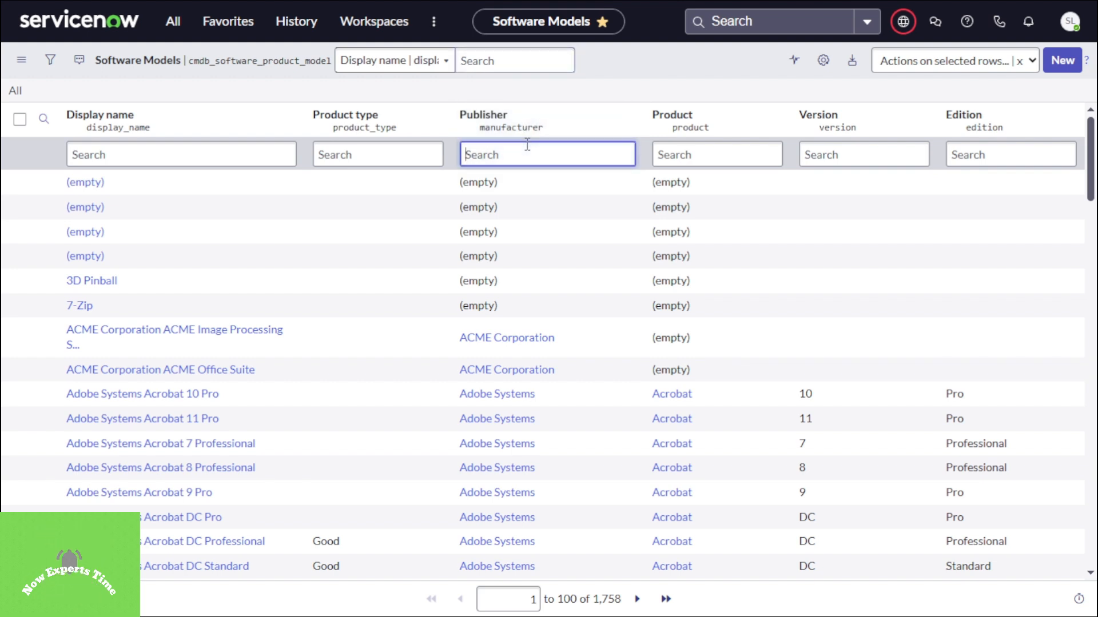
{"action": "type", "text": "*Micro"}
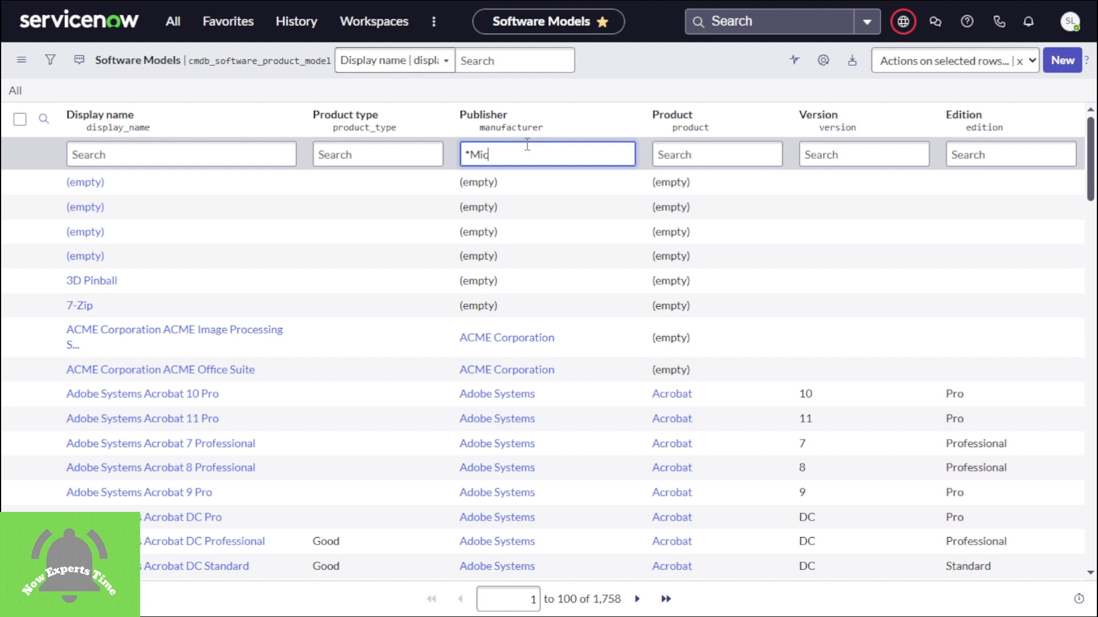
{"action": "type", "text": "soft"}
{"action": "key", "text": "Return"}
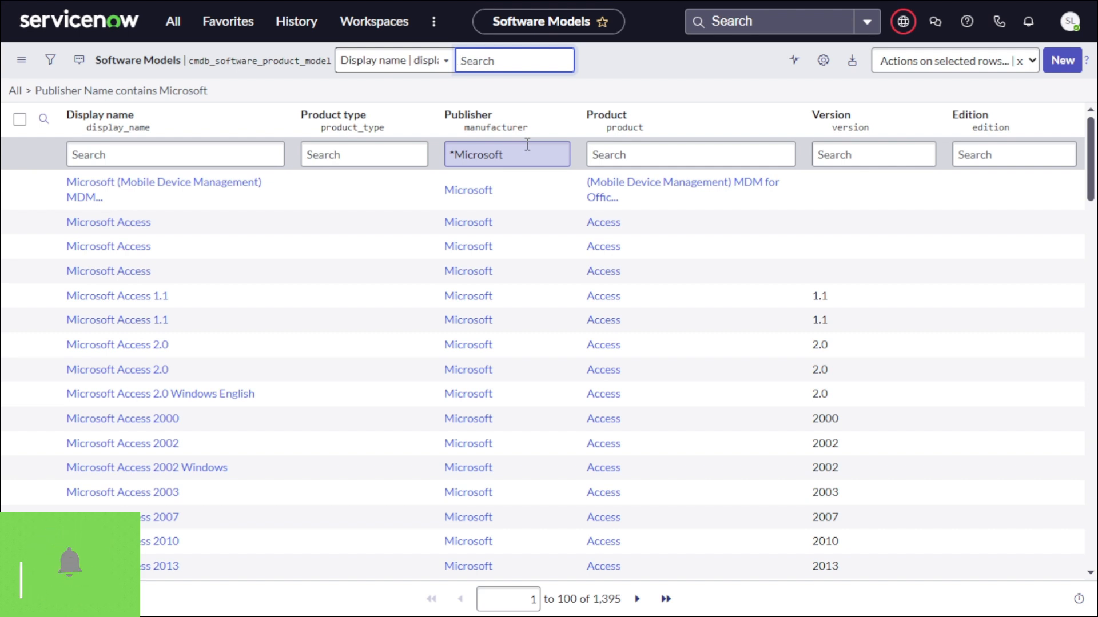
- Open the Microsoft Azure 2.4 software model record and review it down to its related links
{"action": "scroll", "coordinate": [291, 363], "scroll_direction": "down", "scroll_amount": 5}
{"action": "scroll", "coordinate": [287, 364], "scroll_direction": "down", "scroll_amount": 5}
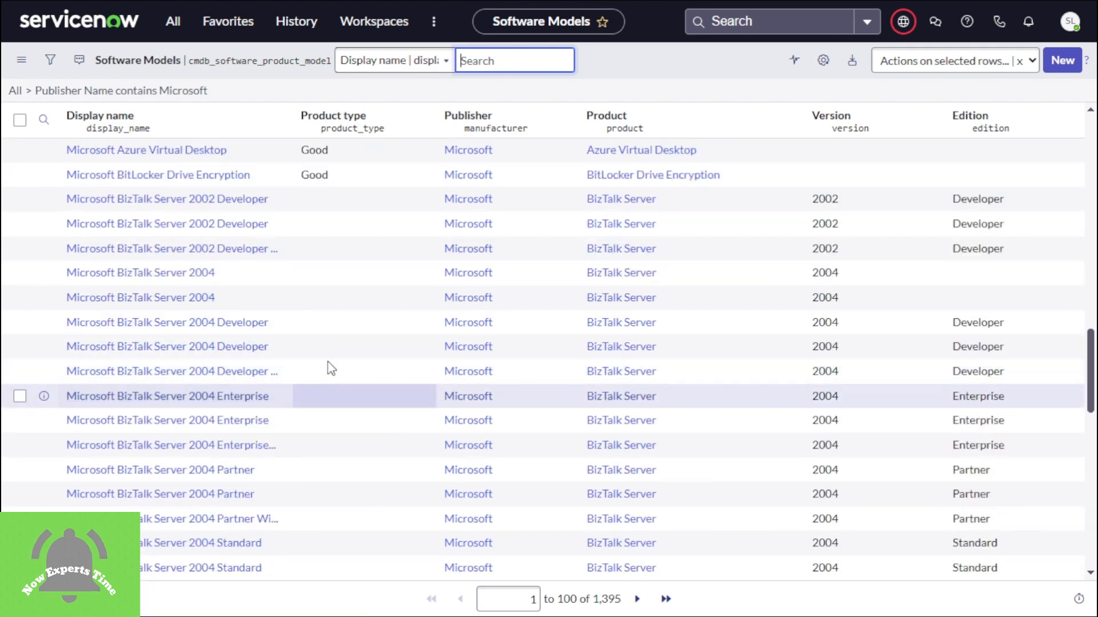
{"action": "scroll", "coordinate": [294, 274], "scroll_direction": "down", "scroll_amount": 10}
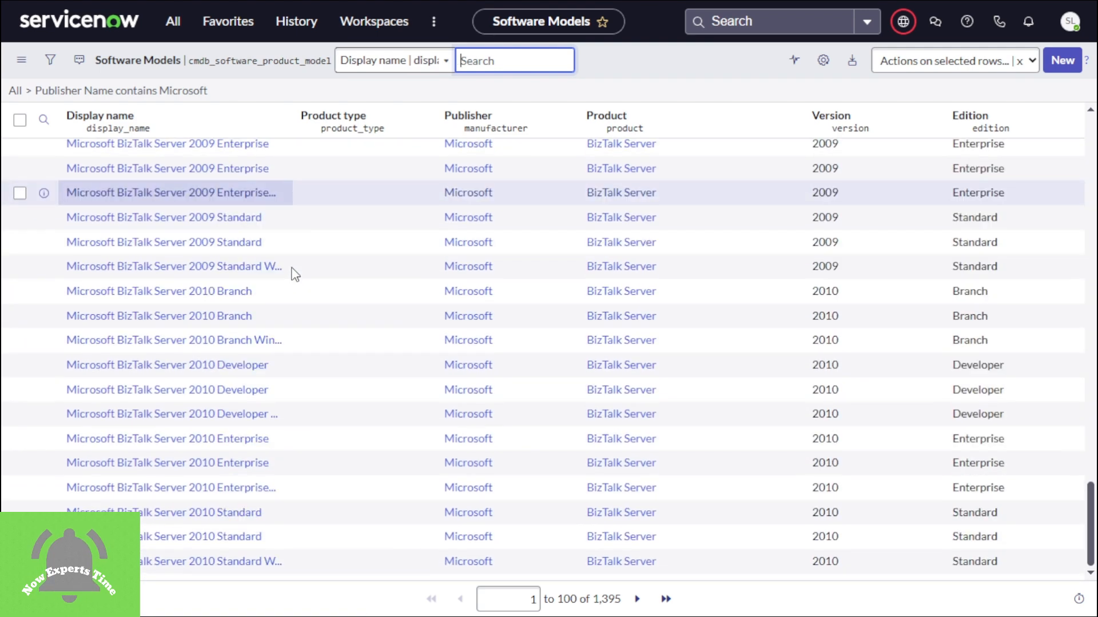
{"action": "scroll", "coordinate": [294, 273], "scroll_direction": "up", "scroll_amount": 10}
{"action": "right_click", "coordinate": [294, 273]}
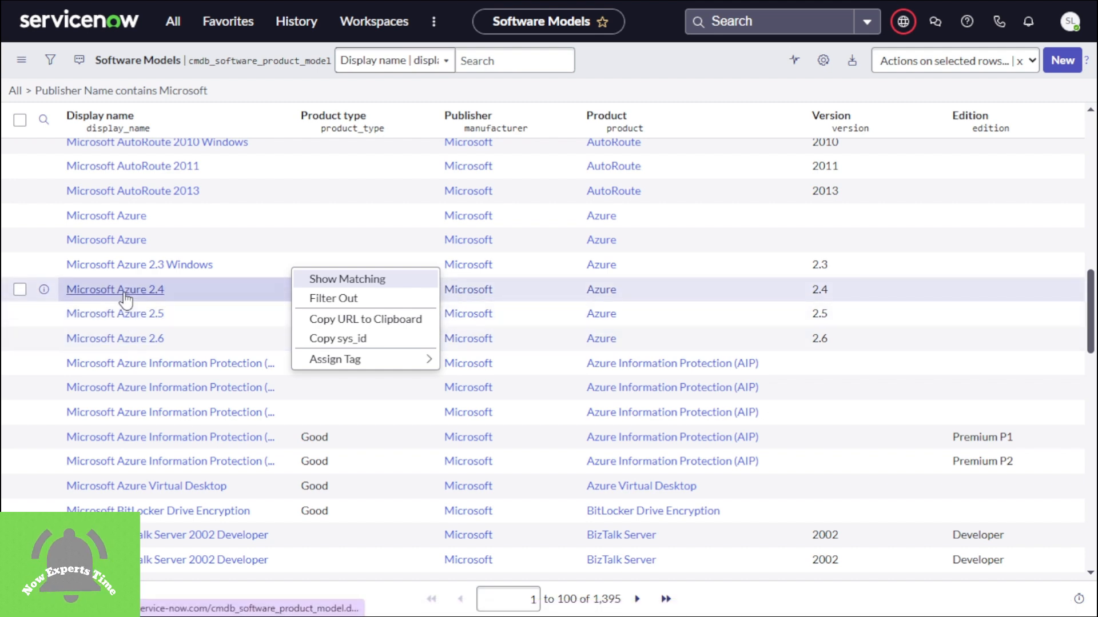
{"action": "key", "text": "Escape"}
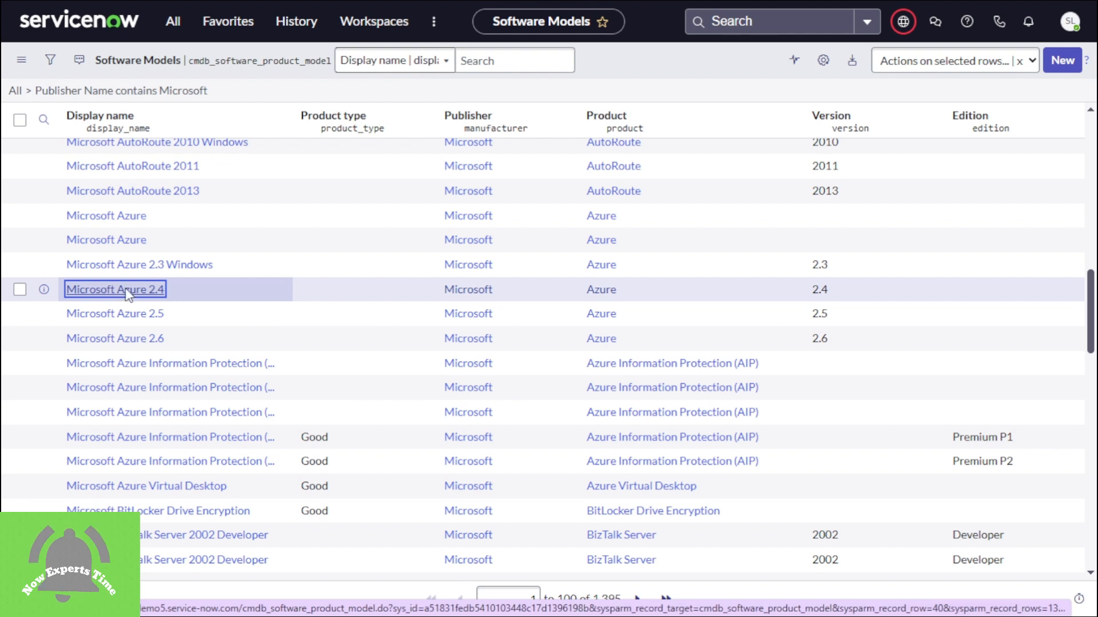
{"action": "key", "text": "Return"}
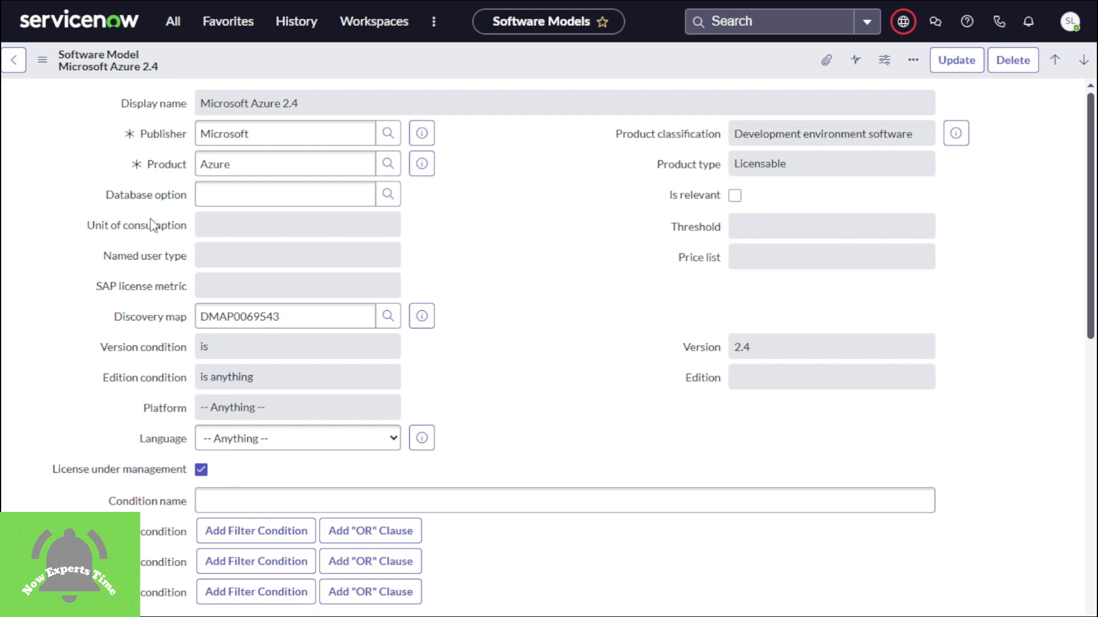
{"action": "scroll", "coordinate": [229, 121], "scroll_direction": "down", "scroll_amount": 15}
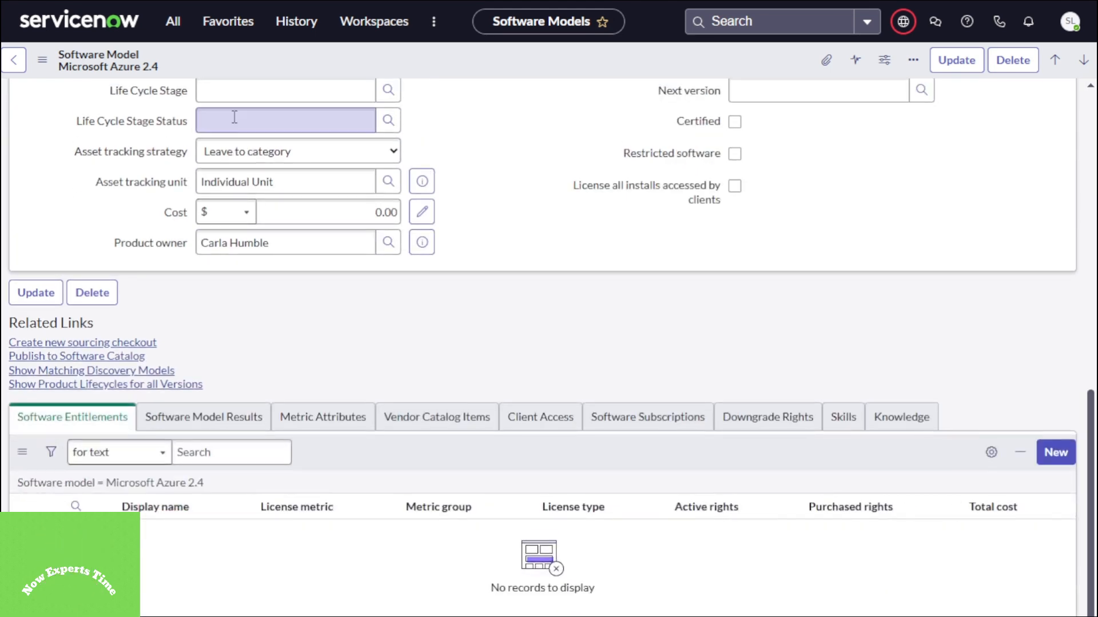
{"action": "scroll", "coordinate": [215, 344], "scroll_direction": "up", "scroll_amount": 5}
{"action": "scroll", "coordinate": [240, 354], "scroll_direction": "down", "scroll_amount": 5}
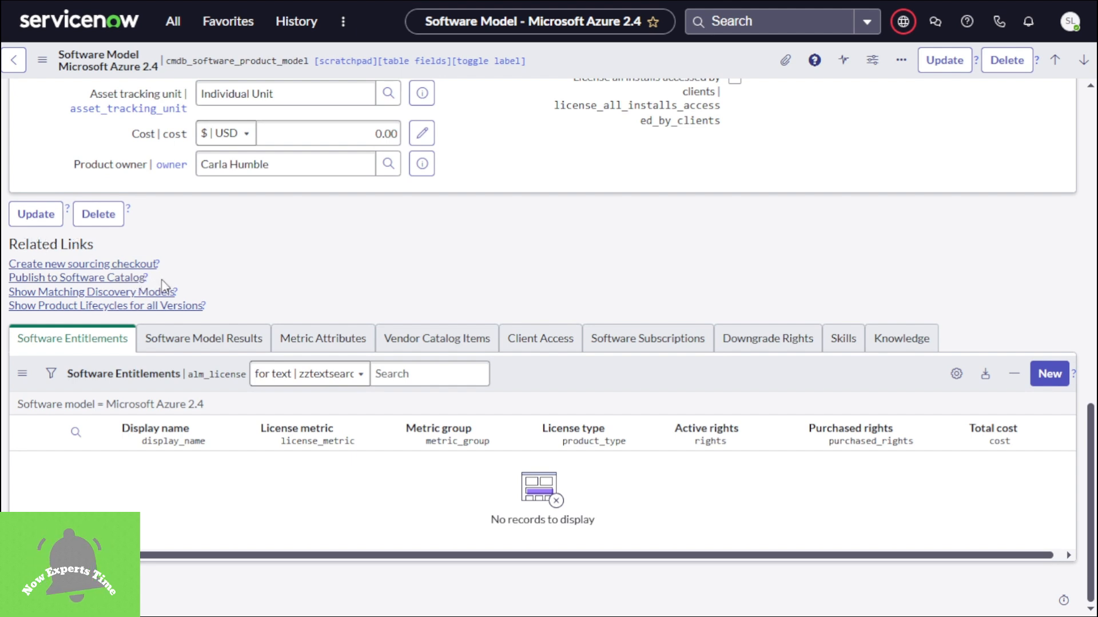
{"action": "left_click_drag", "start_coordinate": [153, 278], "coordinate": [9, 284]}
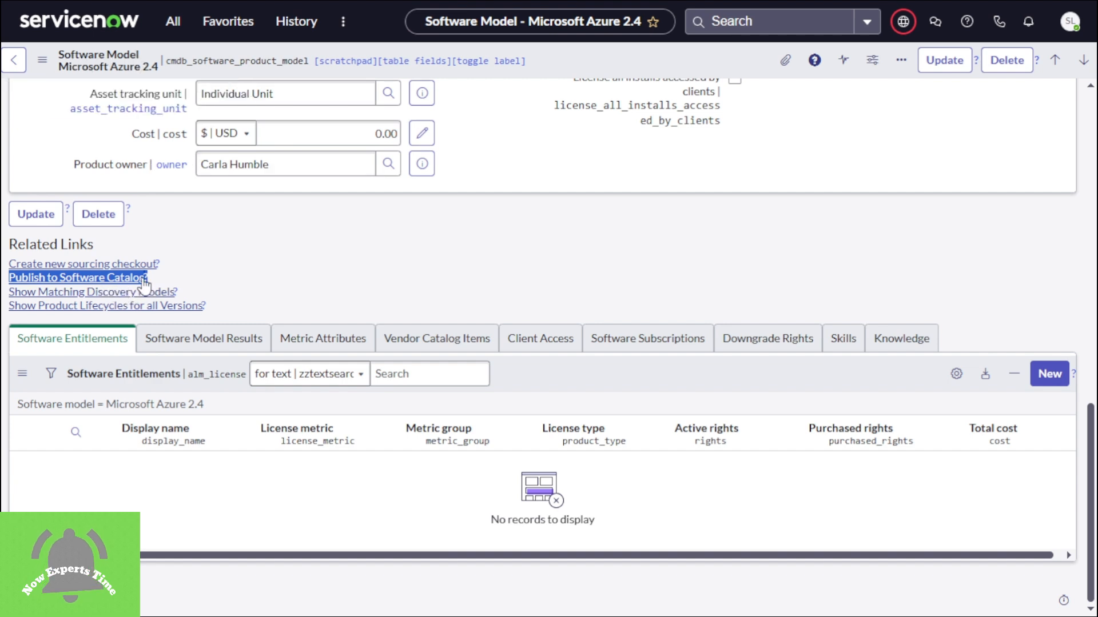
{"action": "left_click", "coordinate": [112, 279]}
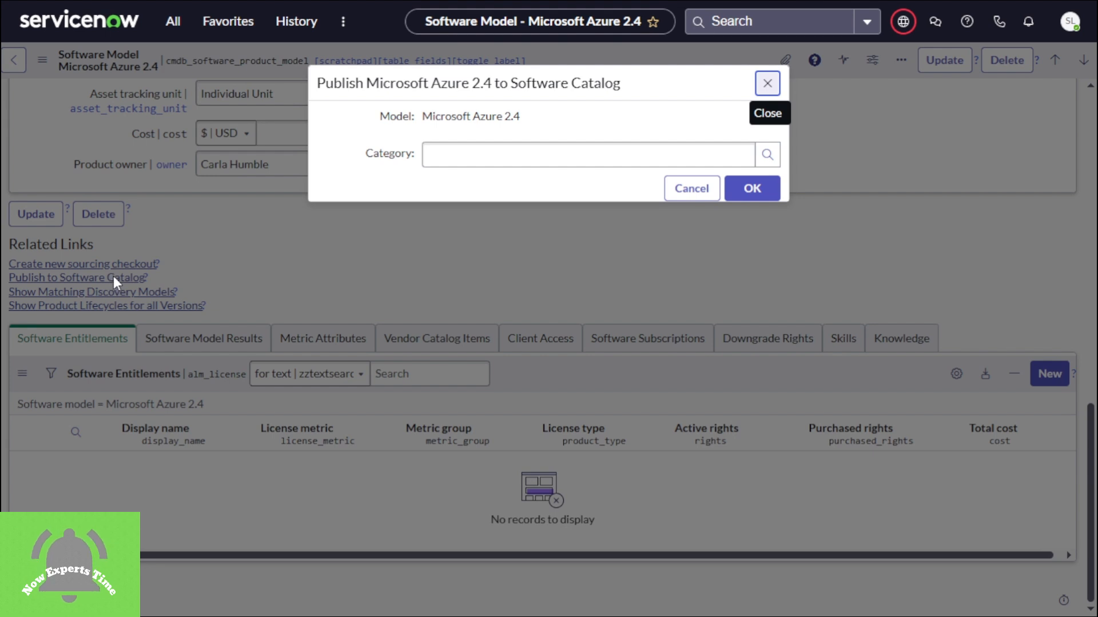
{"action": "left_click", "coordinate": [495, 155]}
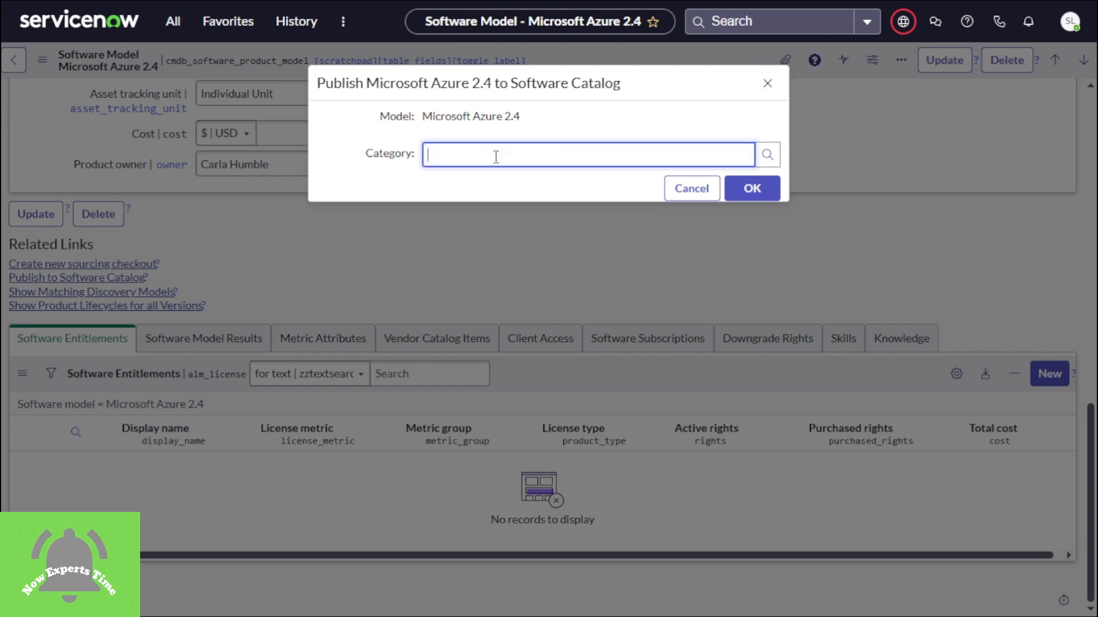
{"action": "type", "text": "sd"}
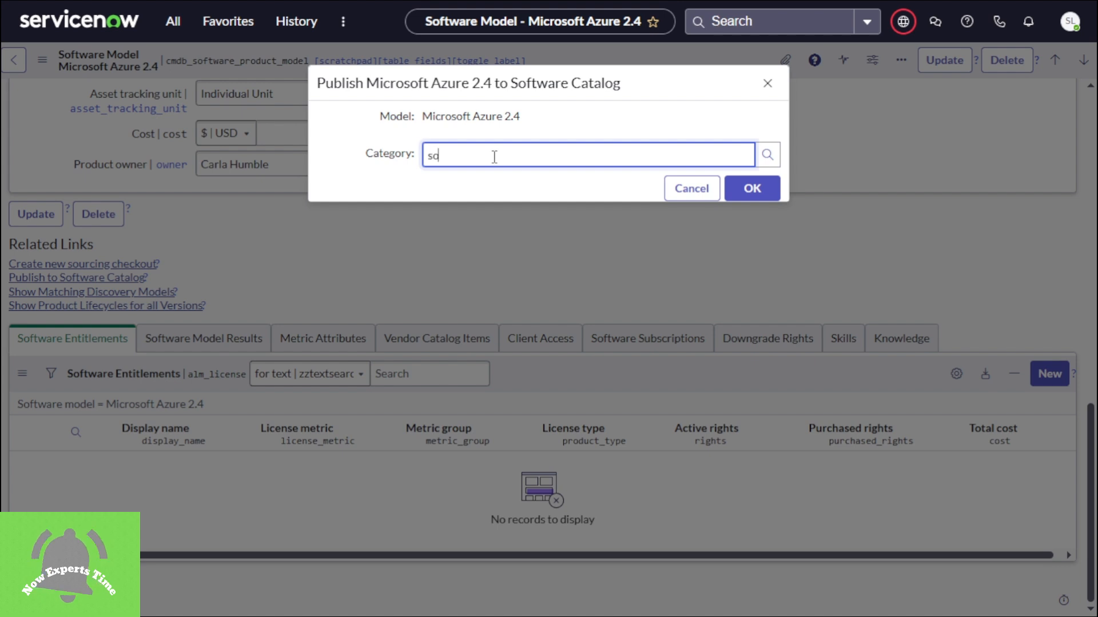
{"action": "type", "text": "ftware"}
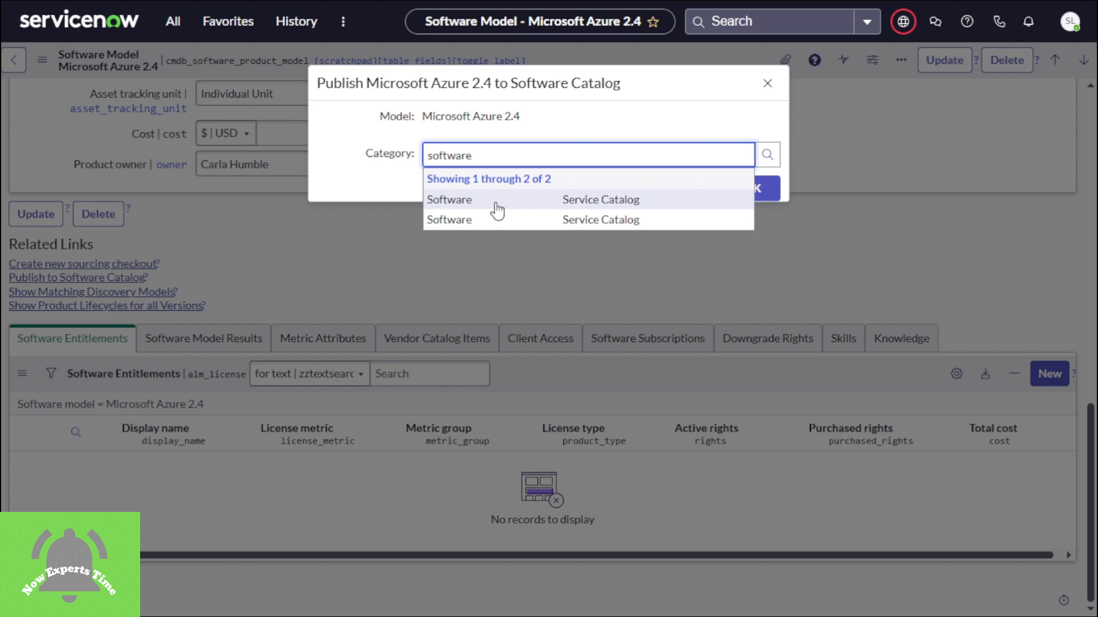
{"action": "left_click", "coordinate": [495, 203]}
{"action": "left_click", "coordinate": [495, 204]}
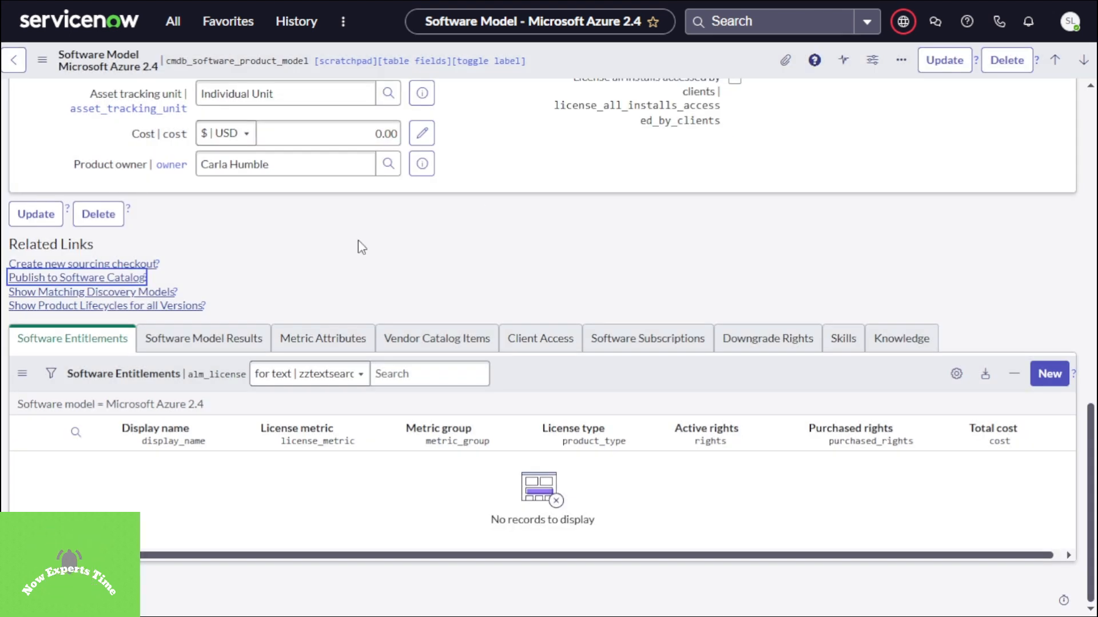
- Publish the Microsoft Azure 2.4 model to the software catalog under the Software category
{"action": "left_click", "coordinate": [111, 284]}
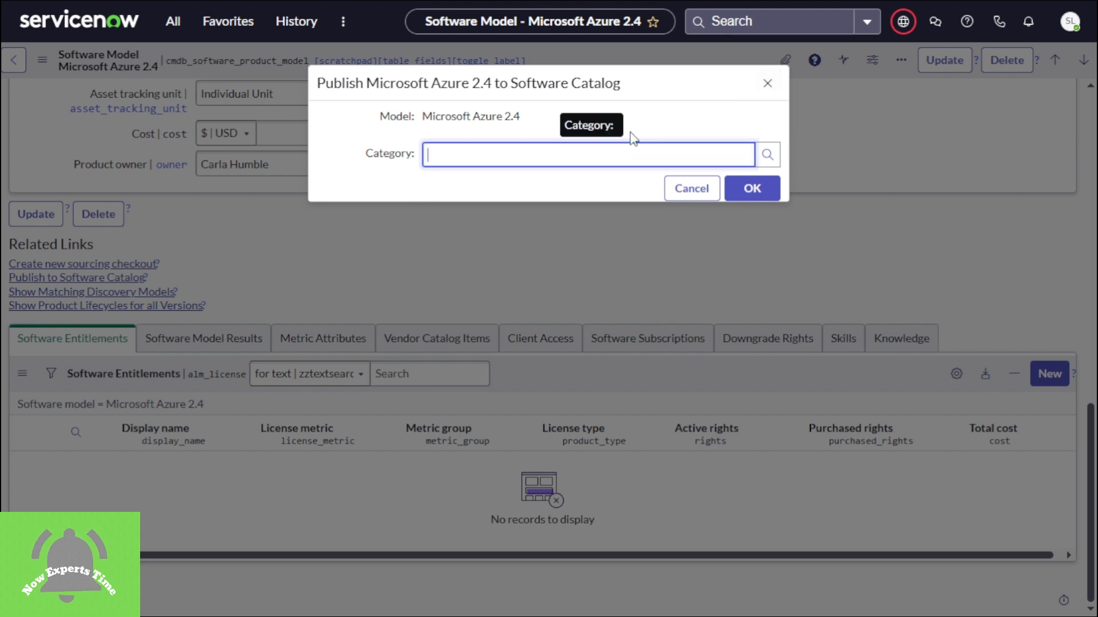
{"action": "type", "text": "software"}
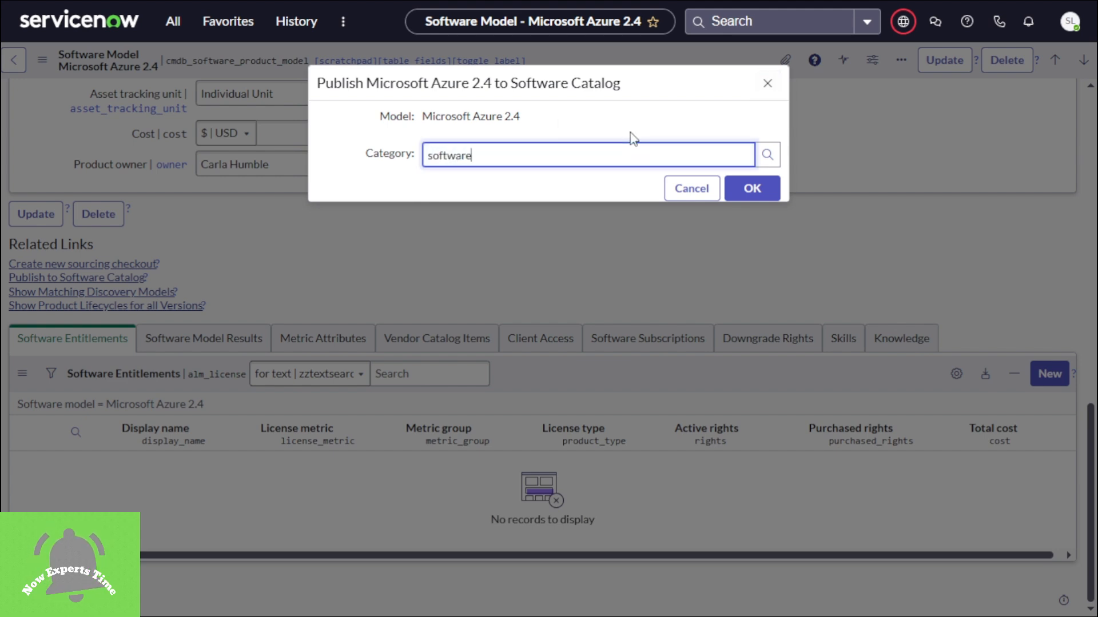
{"action": "left_click", "coordinate": [629, 197]}
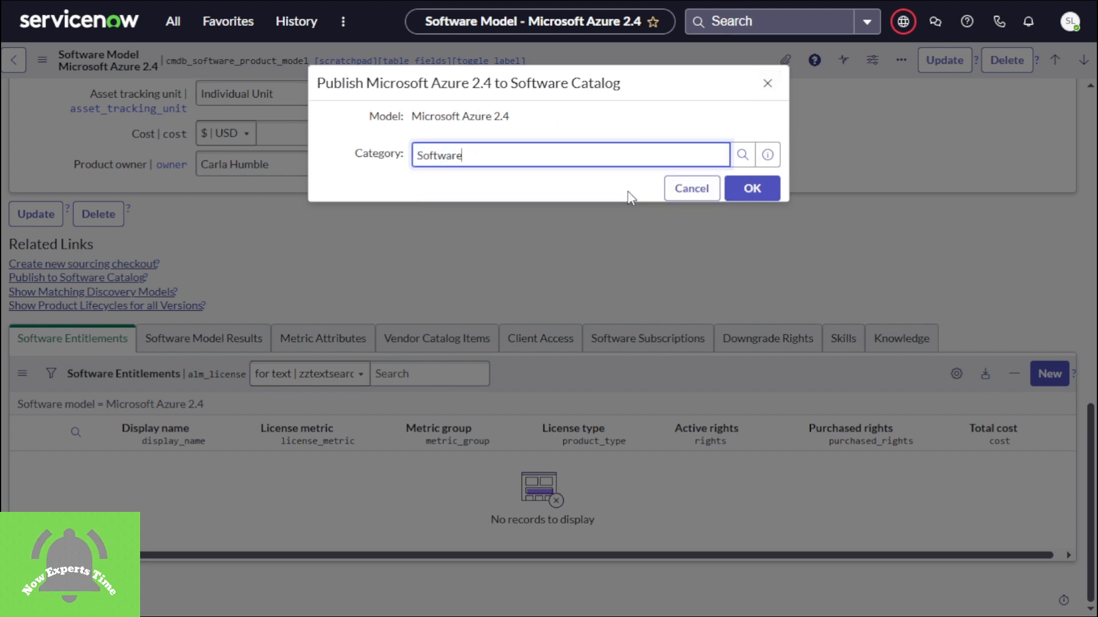
{"action": "left_click", "coordinate": [747, 193]}
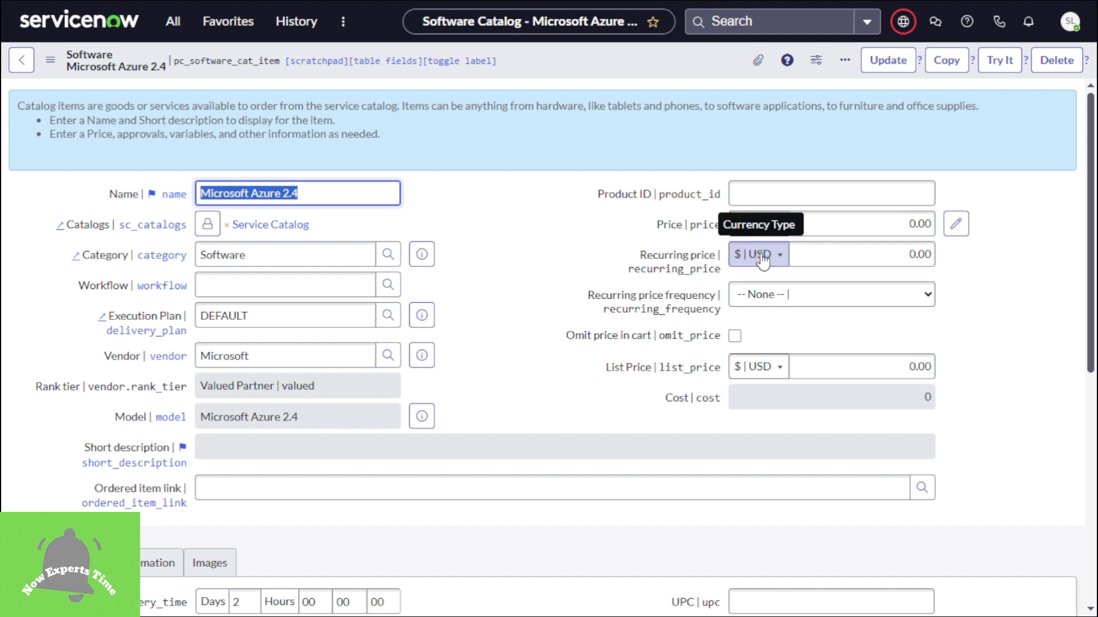
- Examine the new catalog item's main fields, variable sets, product information, images and general delivery settings
{"action": "scroll", "coordinate": [681, 225], "scroll_direction": "down", "scroll_amount": 7}
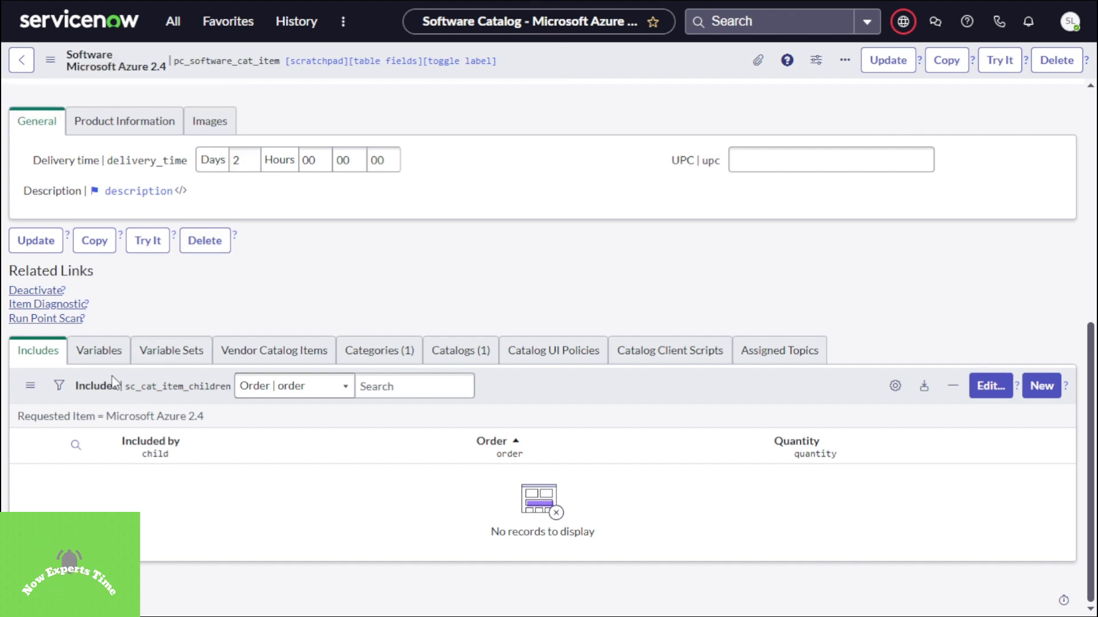
{"action": "left_click", "coordinate": [99, 350]}
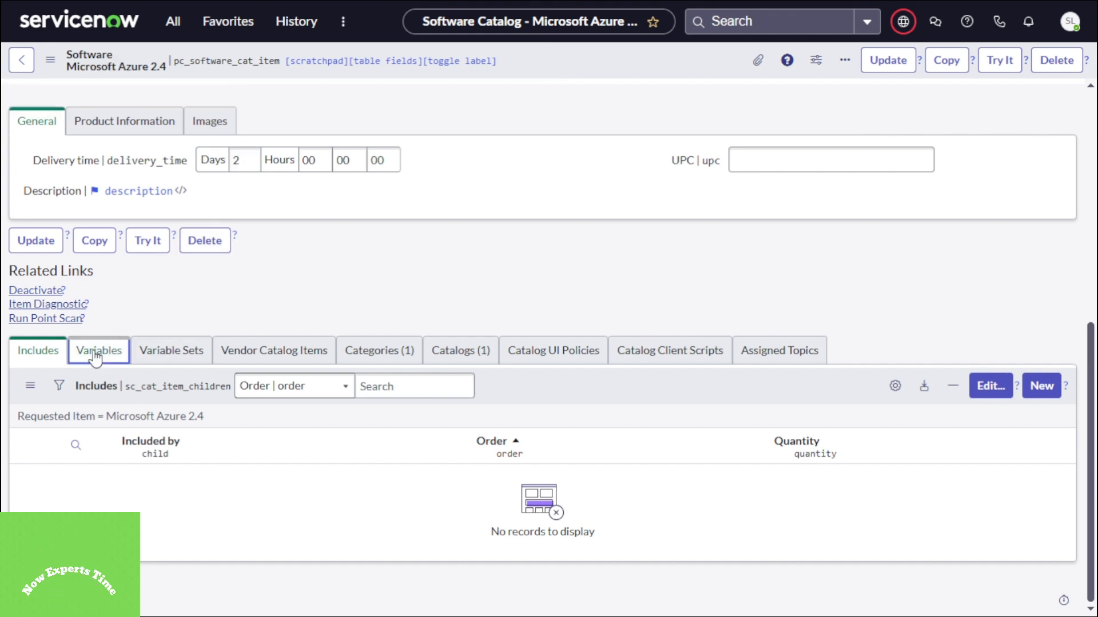
{"action": "left_click", "coordinate": [163, 350]}
{"action": "scroll", "coordinate": [209, 372], "scroll_direction": "up", "scroll_amount": 6}
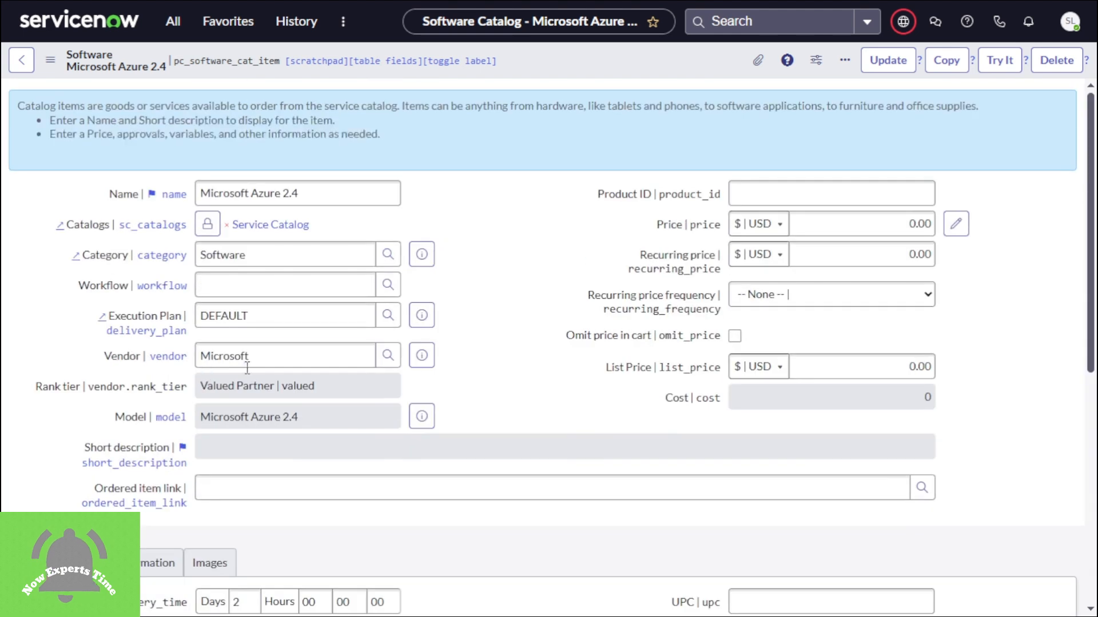
{"action": "scroll", "coordinate": [280, 421], "scroll_direction": "down", "scroll_amount": 5}
{"action": "left_click", "coordinate": [128, 171]}
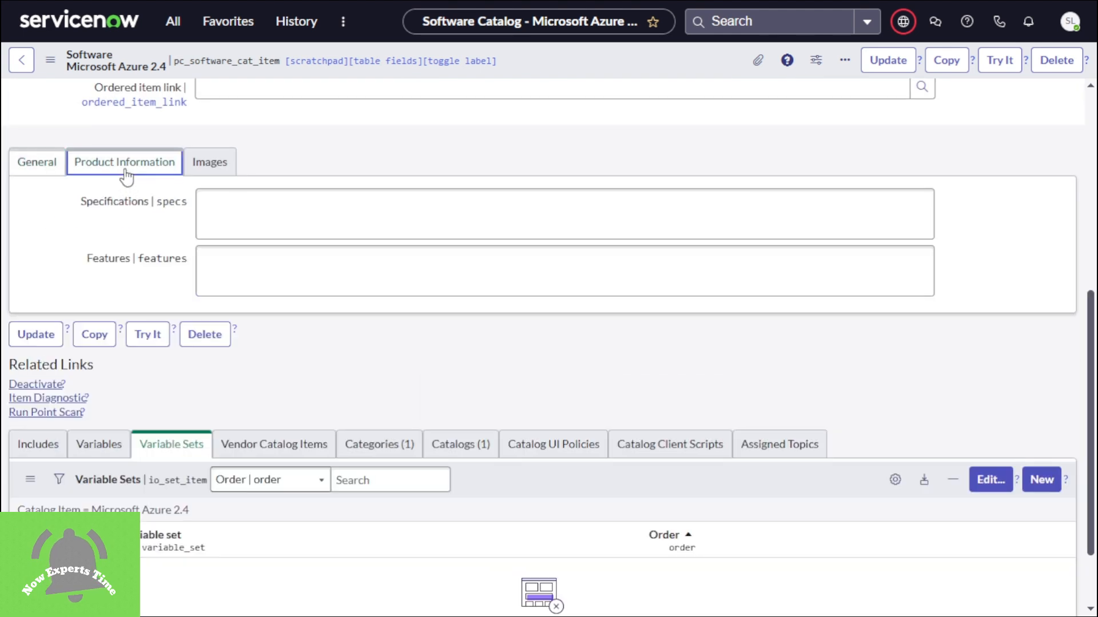
{"action": "left_click", "coordinate": [203, 166]}
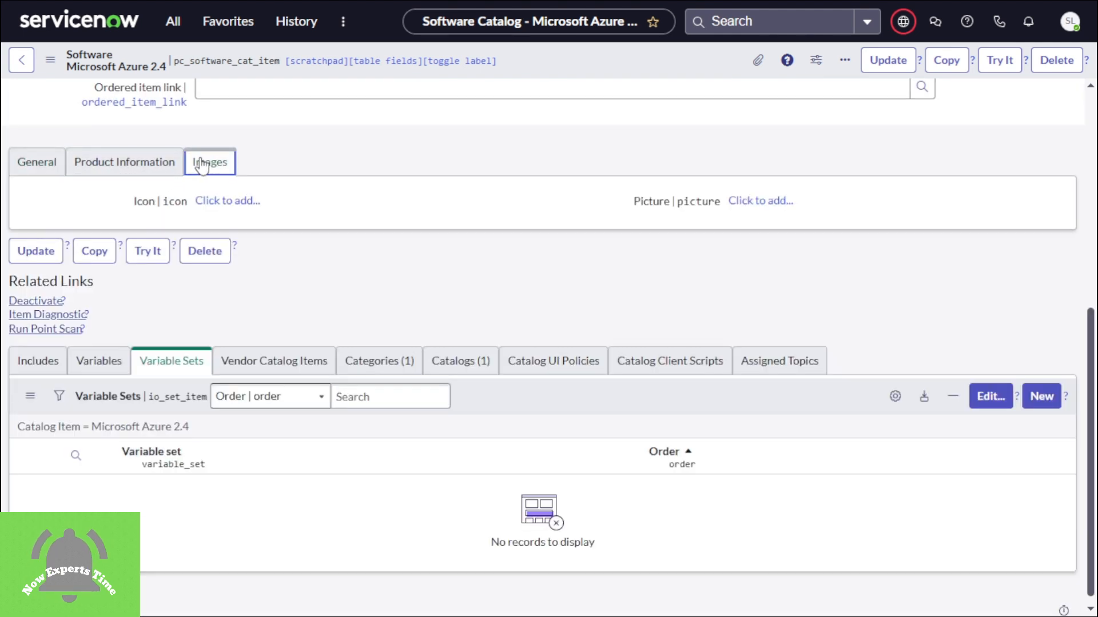
{"action": "left_click", "coordinate": [58, 162]}
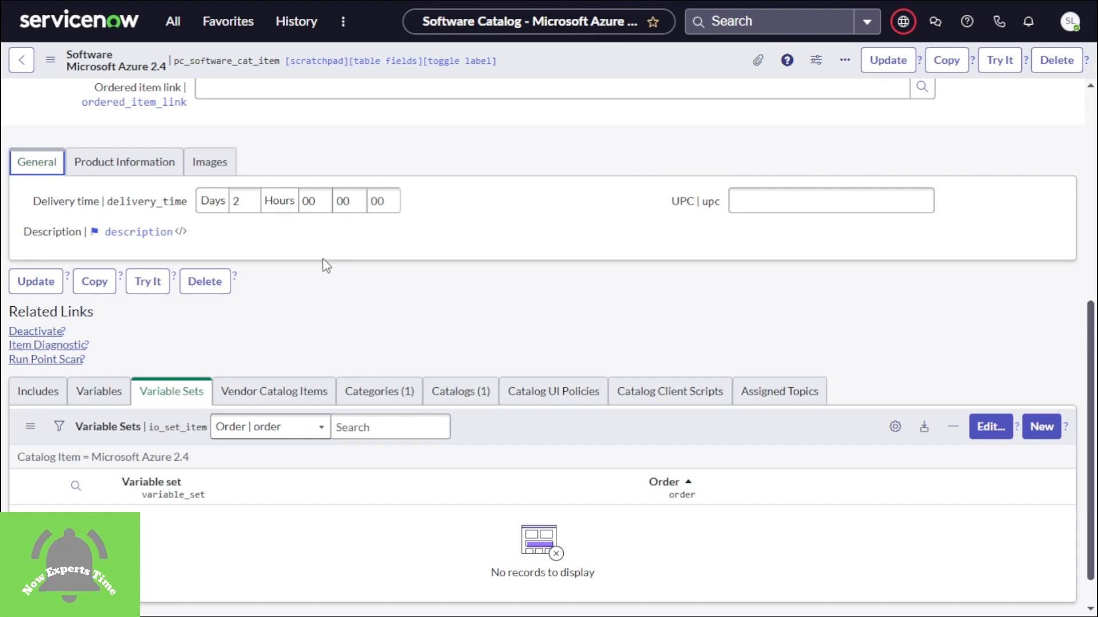
- Start a new variable for the Microsoft Azure 2.4 catalog item with test1 as both its question and name
{"action": "left_click", "coordinate": [104, 395]}
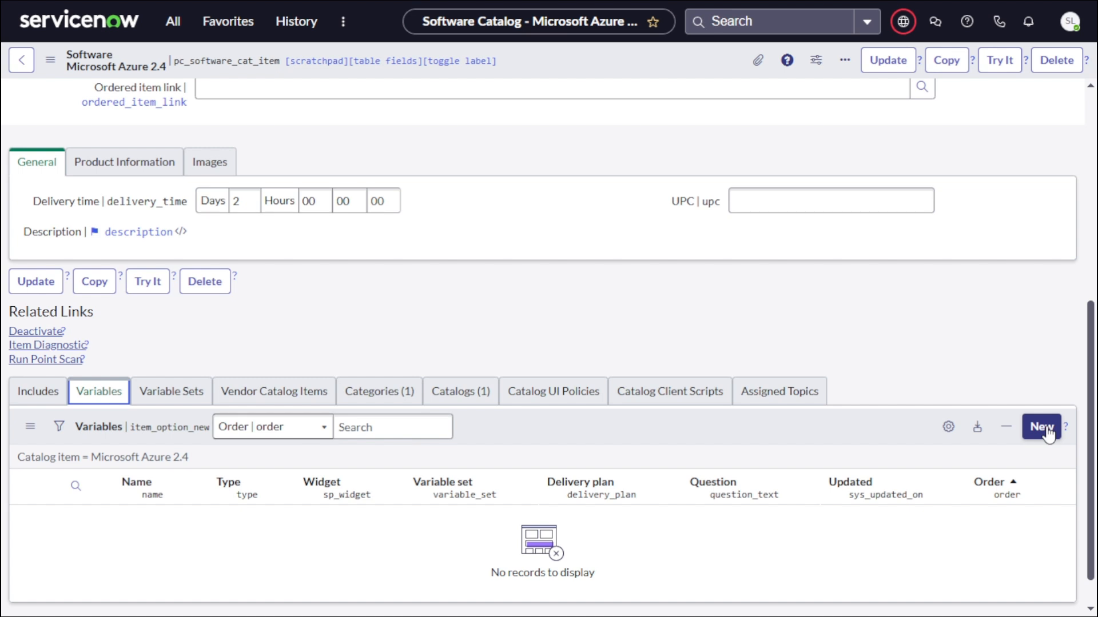
{"action": "left_click", "coordinate": [1047, 430]}
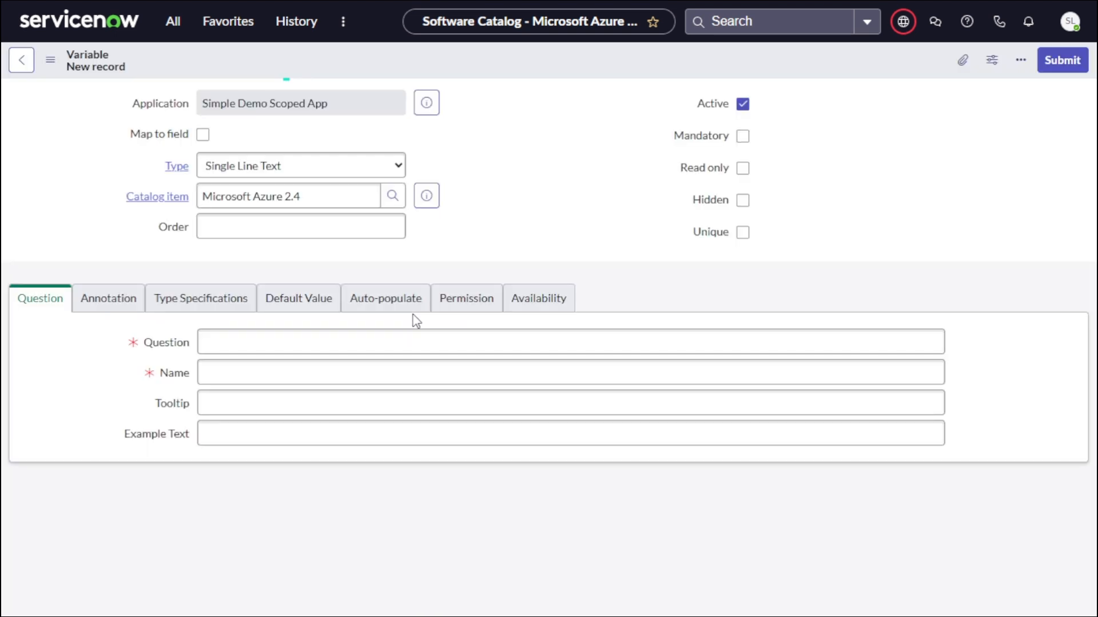
{"action": "left_click", "coordinate": [289, 341]}
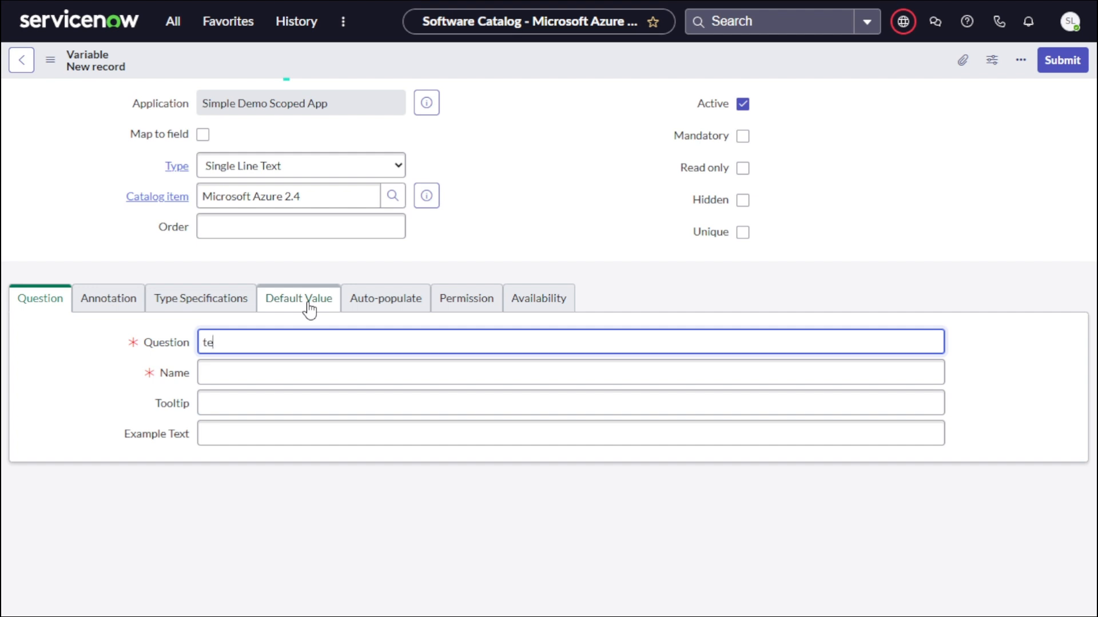
{"action": "type", "text": "test1"}
{"action": "left_click", "coordinate": [304, 372]}
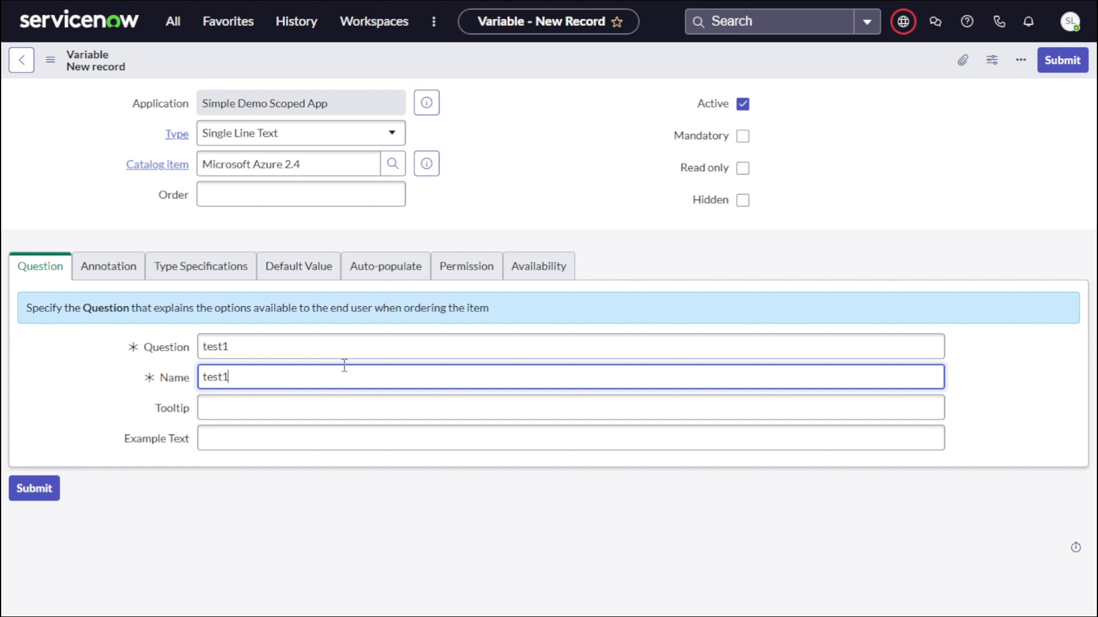
- Set the new variable's order to 100 and make it mandatory
{"action": "left_click", "coordinate": [358, 199]}
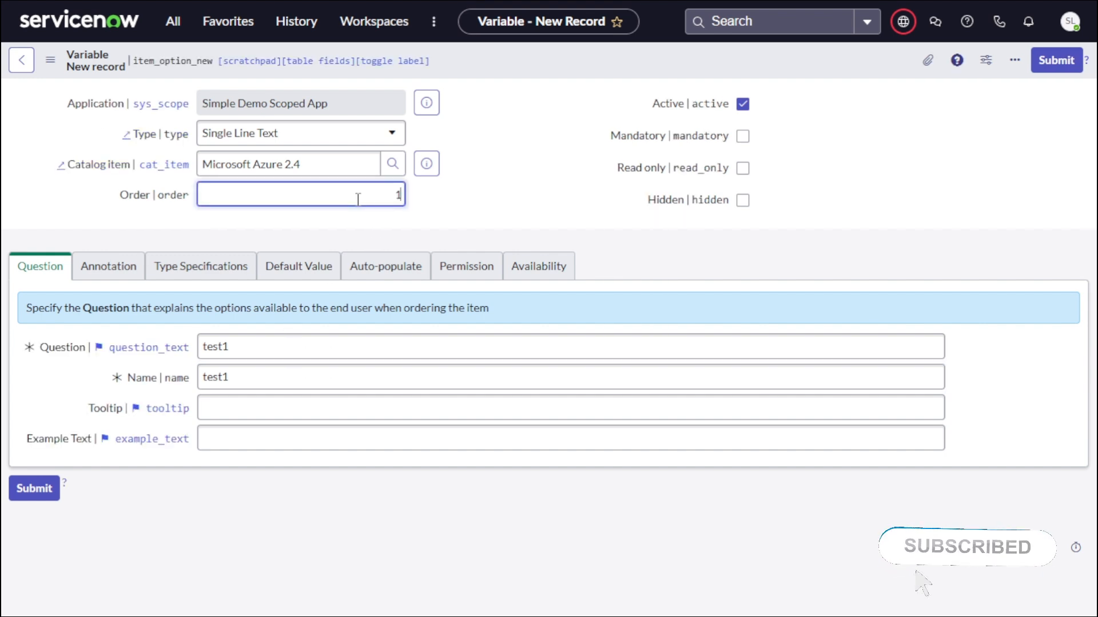
{"action": "type", "text": "100"}
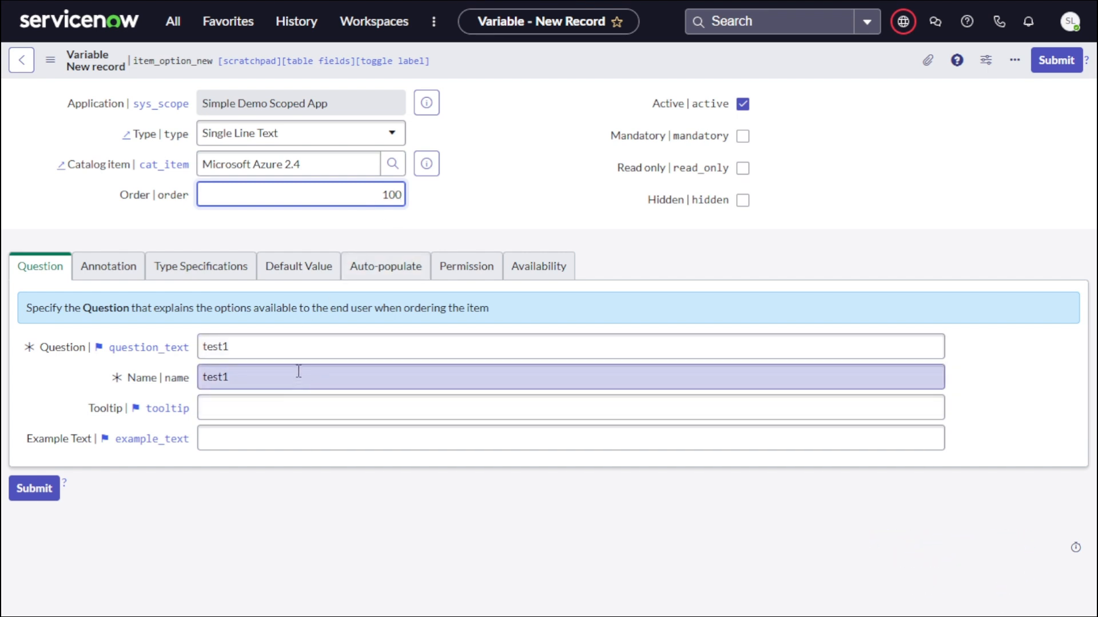
{"action": "left_click", "coordinate": [742, 136]}
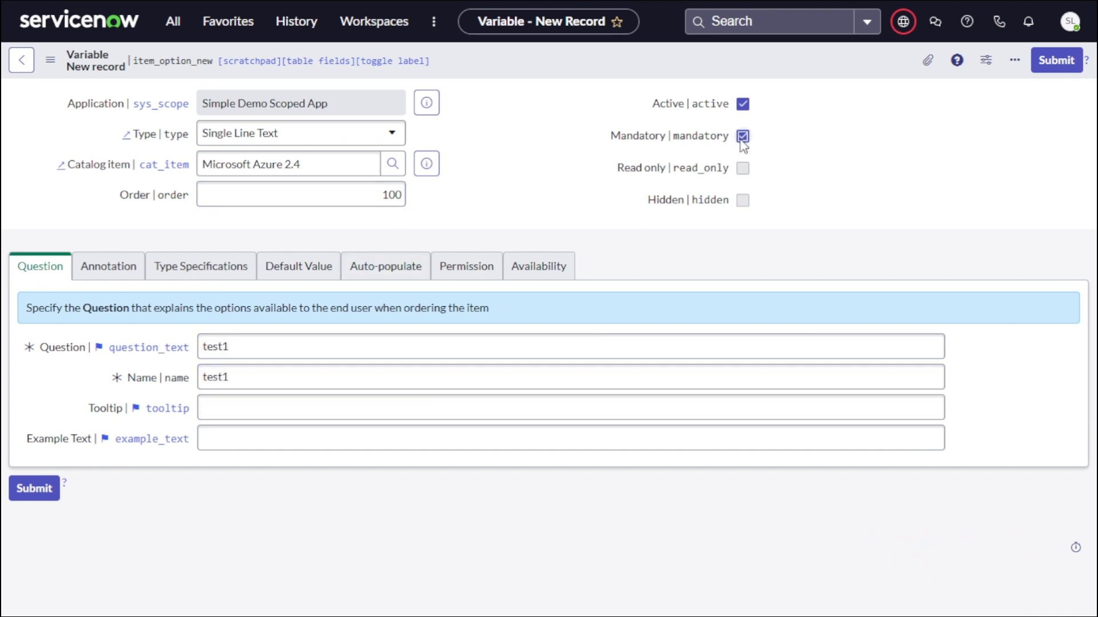
- Save the test1 variable and order one Microsoft Azure 2.4 catalog item with tests1 entered for test1
{"action": "left_click", "coordinate": [1042, 64]}
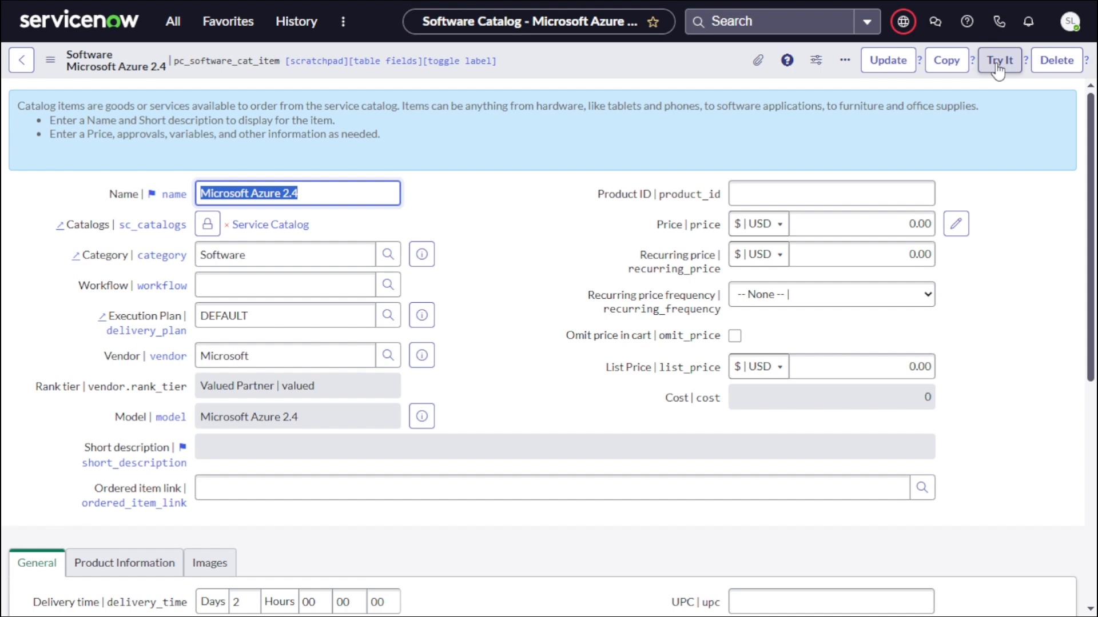
{"action": "left_click", "coordinate": [998, 67]}
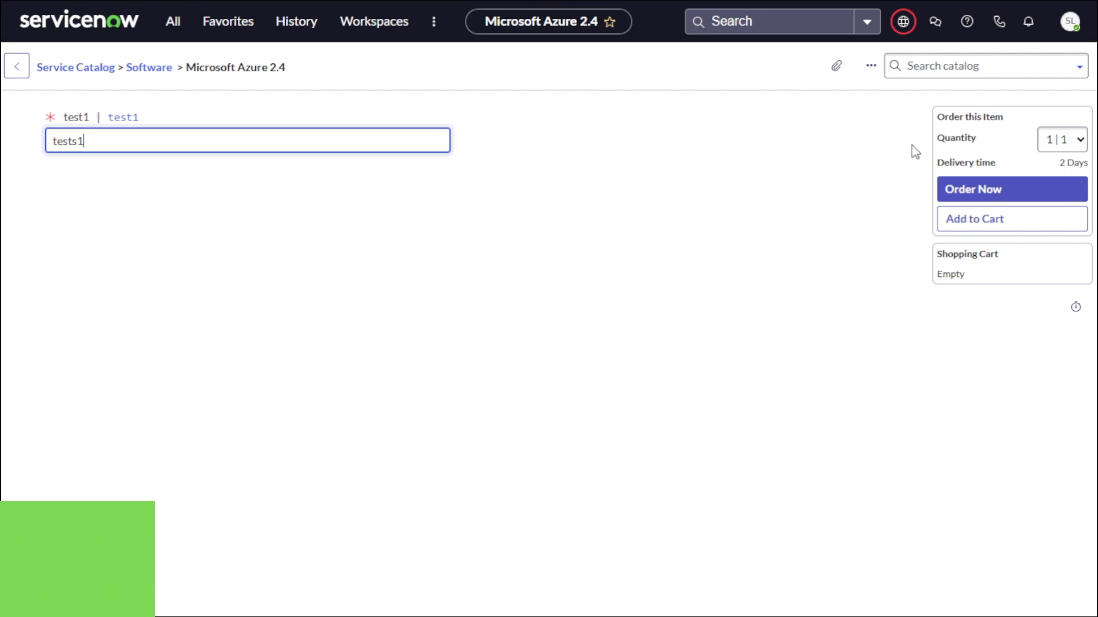
{"action": "left_click", "coordinate": [962, 195]}
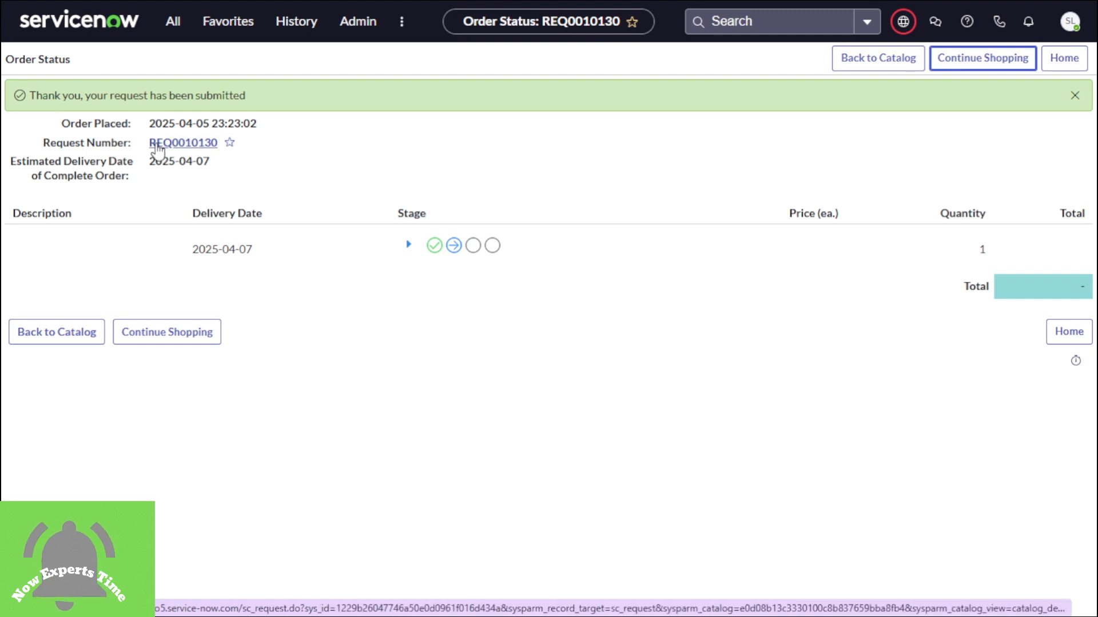
- Find the newly submitted request by its request number through the global search
{"action": "left_click_drag", "start_coordinate": [147, 143], "coordinate": [229, 143]}
{"action": "key", "text": "ctrl+c"}
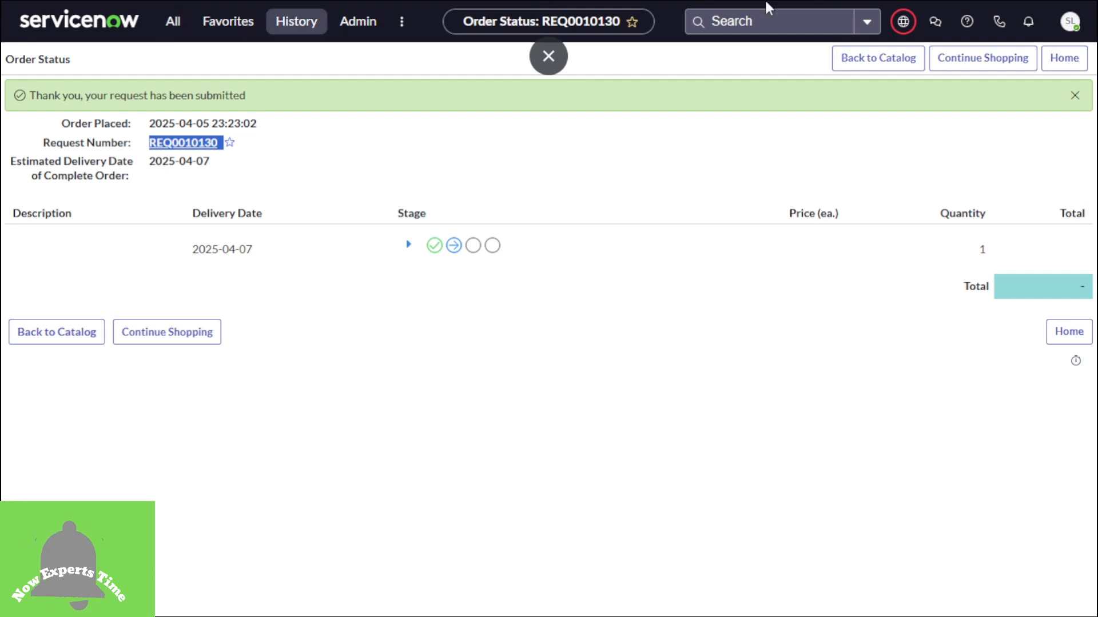
{"action": "left_click", "coordinate": [769, 20]}
{"action": "key", "text": "ctrl+v"}
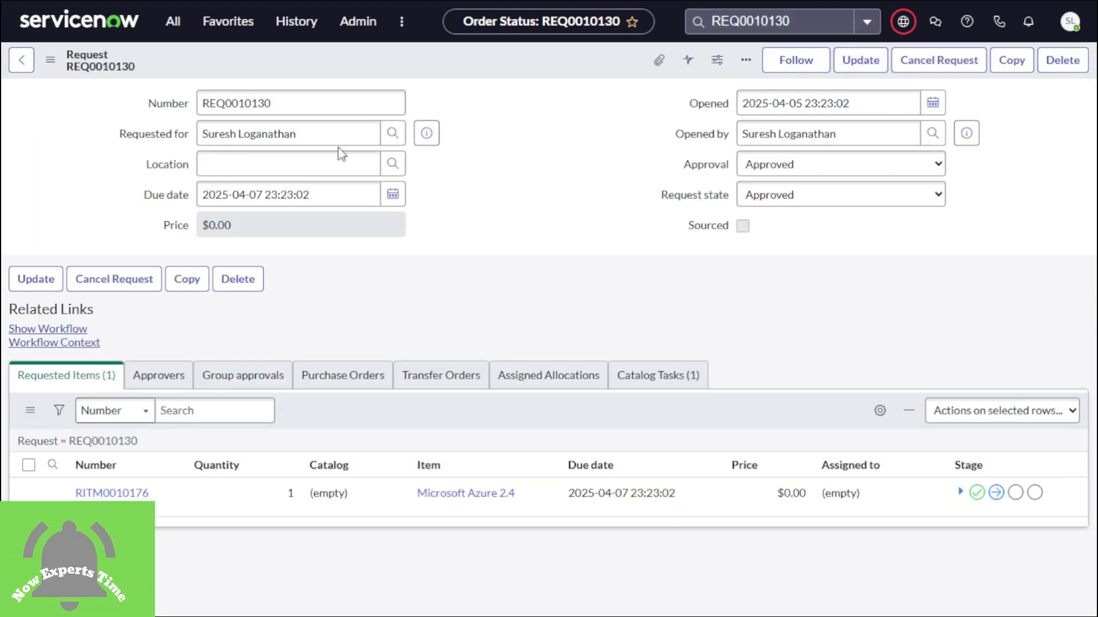
- Copy the request's number and open its Microsoft Azure 2.4 requested item to review the variables and catalog tasks
{"action": "double_click", "coordinate": [316, 110]}
{"action": "key", "text": "ctrl+c"}
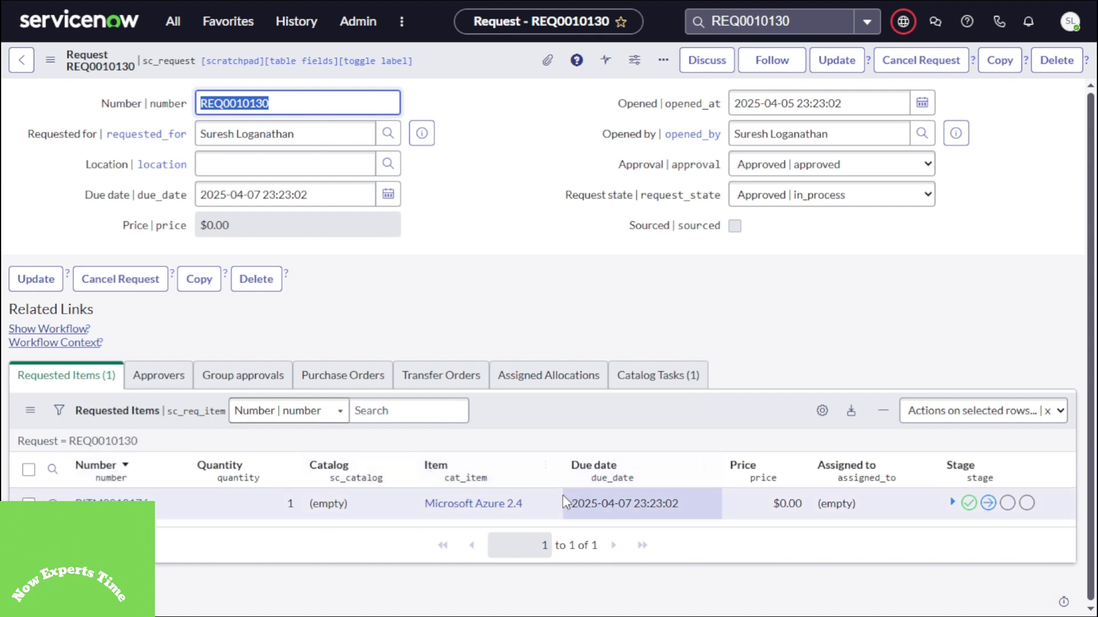
{"action": "left_click", "coordinate": [111, 503]}
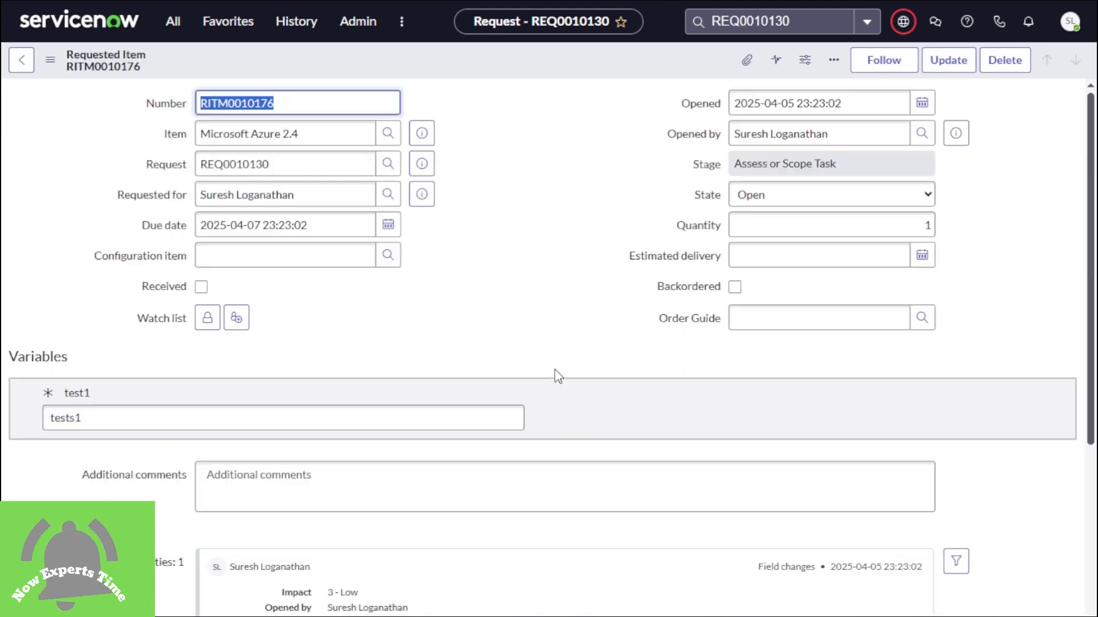
{"action": "scroll", "coordinate": [554, 370], "scroll_direction": "down", "scroll_amount": 7}
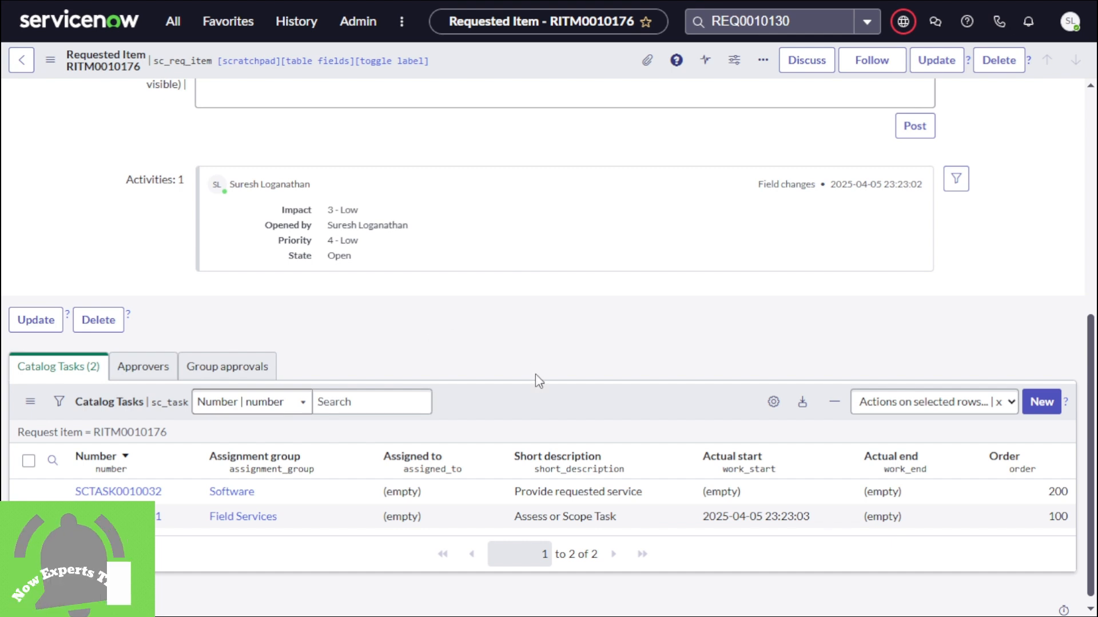
- Filter the Procurement request tasks by the copied request number
{"action": "left_click", "coordinate": [176, 22]}
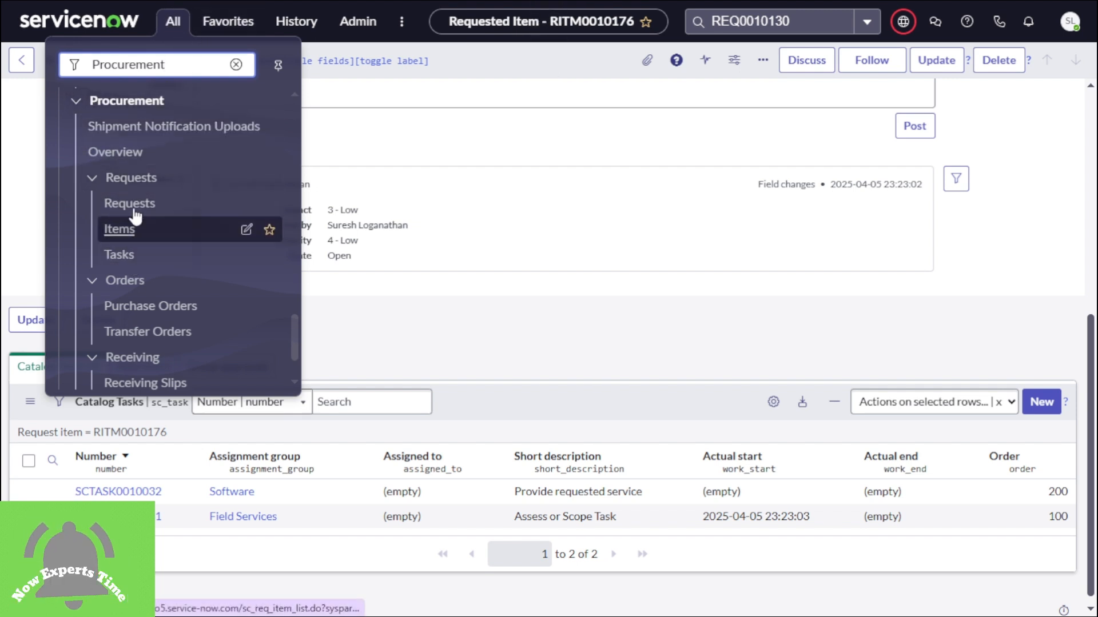
{"action": "left_click", "coordinate": [131, 259]}
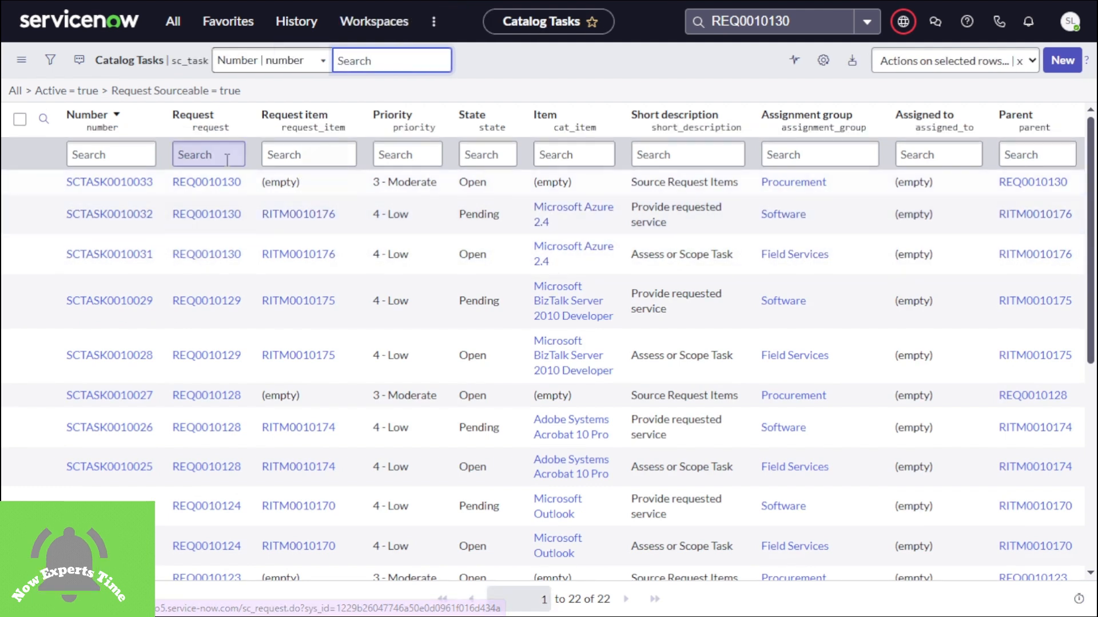
{"action": "left_click", "coordinate": [226, 157]}
{"action": "key", "text": "ctrl+v"}
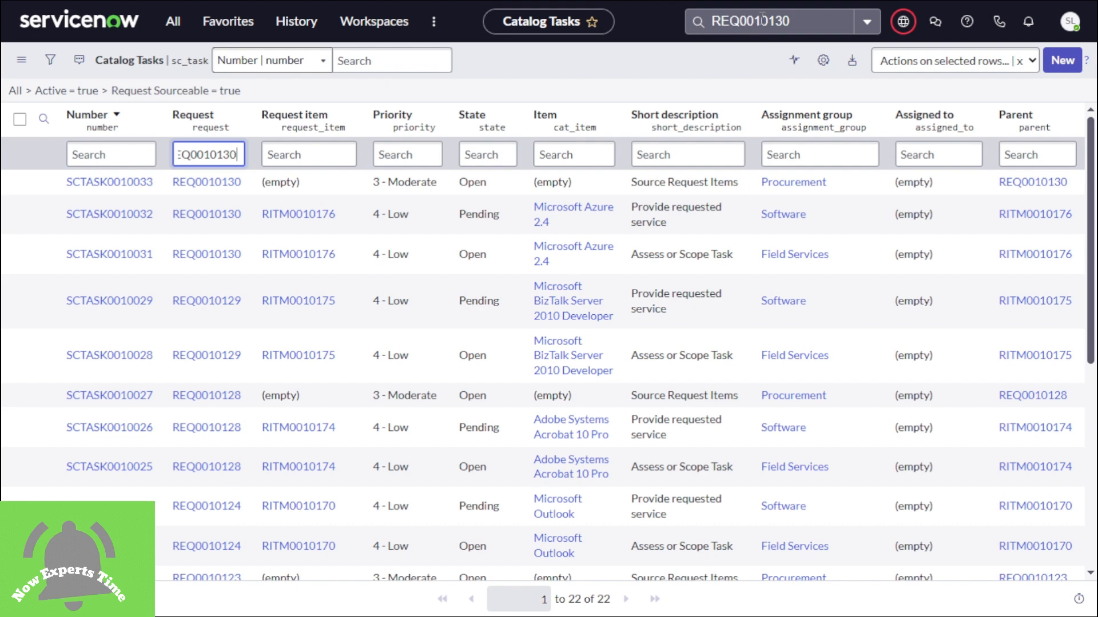
{"action": "key", "text": "Return"}
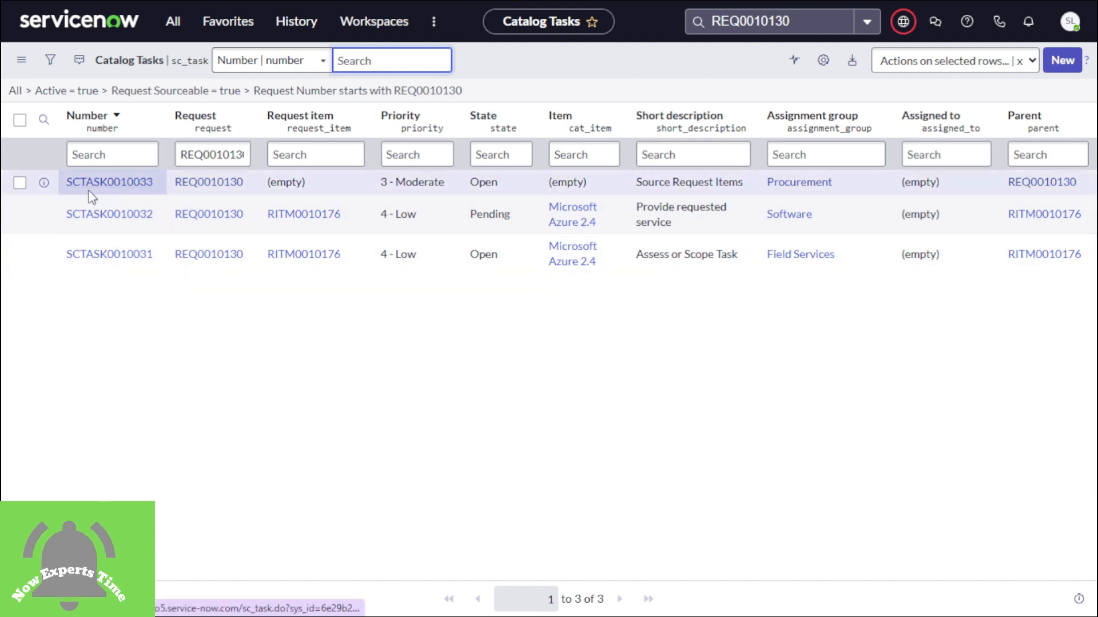
- Open the Source Request Items task assigned to the Procurement group
{"action": "left_click", "coordinate": [847, 187]}
{"action": "left_click_drag", "start_coordinate": [845, 186], "coordinate": [764, 193]}
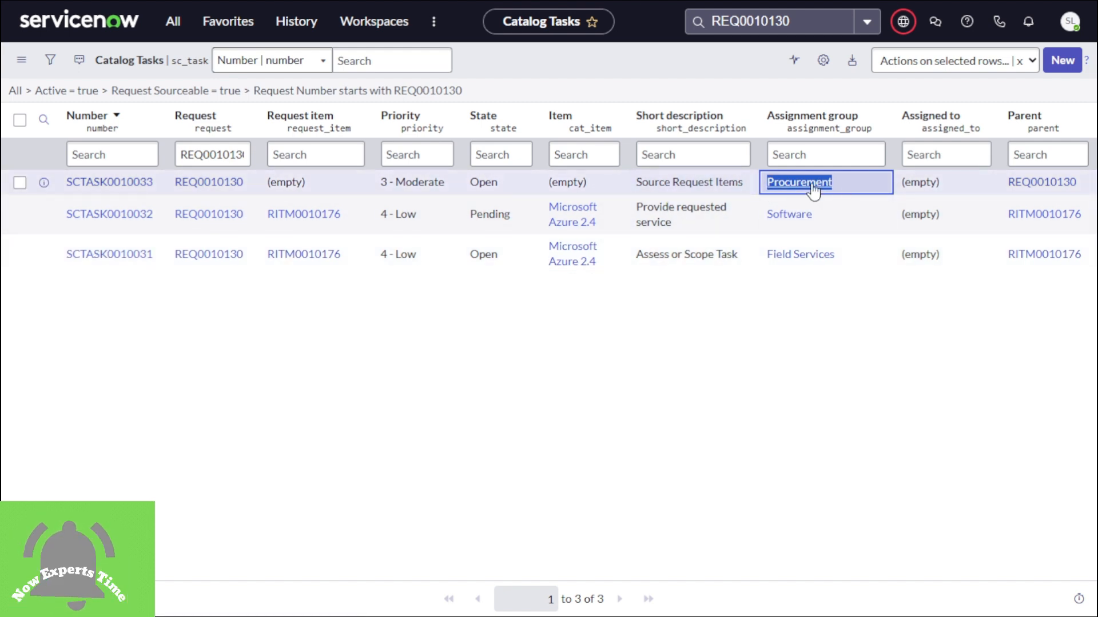
{"action": "left_click", "coordinate": [129, 189]}
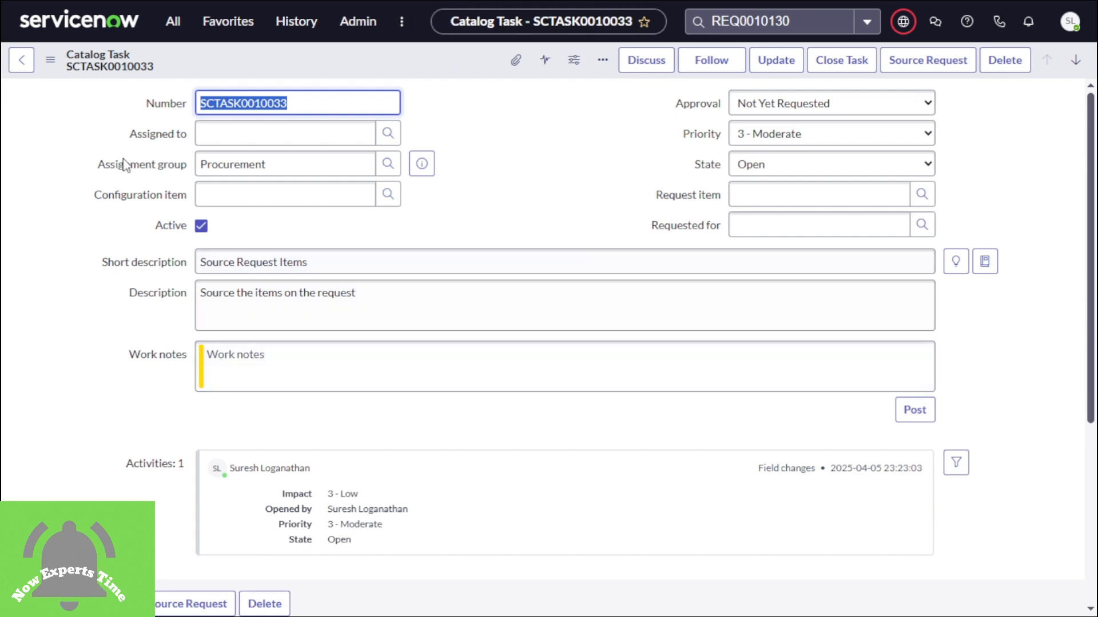
- Examine the sourcing task's assignment group, descriptions, configuration item, request item and requested-for fields
{"action": "double_click", "coordinate": [122, 164]}
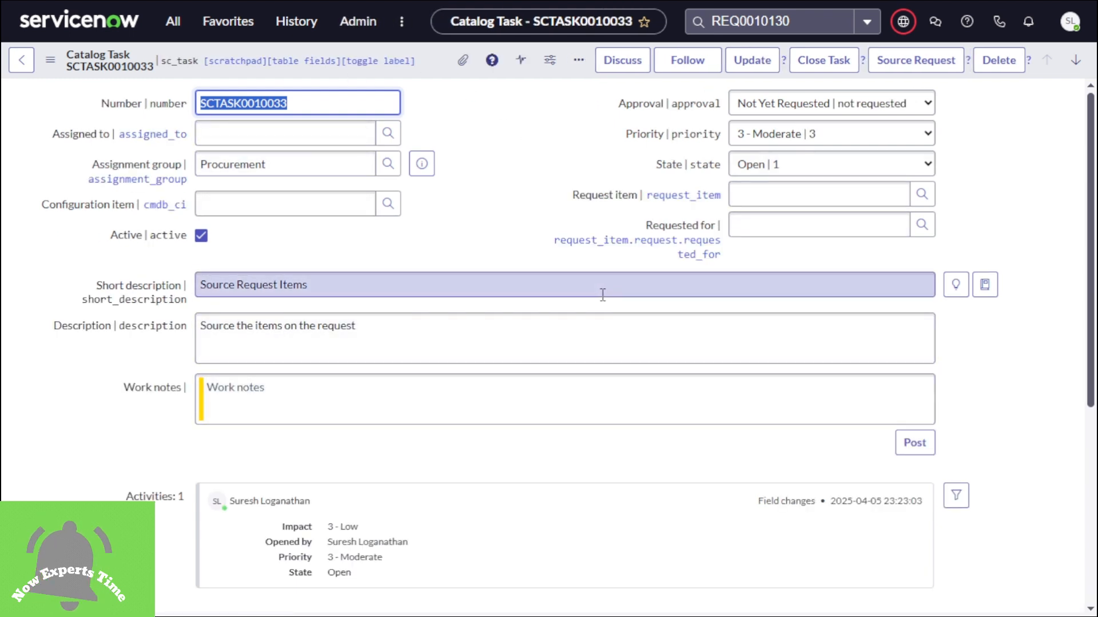
{"action": "scroll", "coordinate": [603, 294], "scroll_direction": "down", "scroll_amount": 5}
{"action": "scroll", "coordinate": [605, 302], "scroll_direction": "up", "scroll_amount": 5}
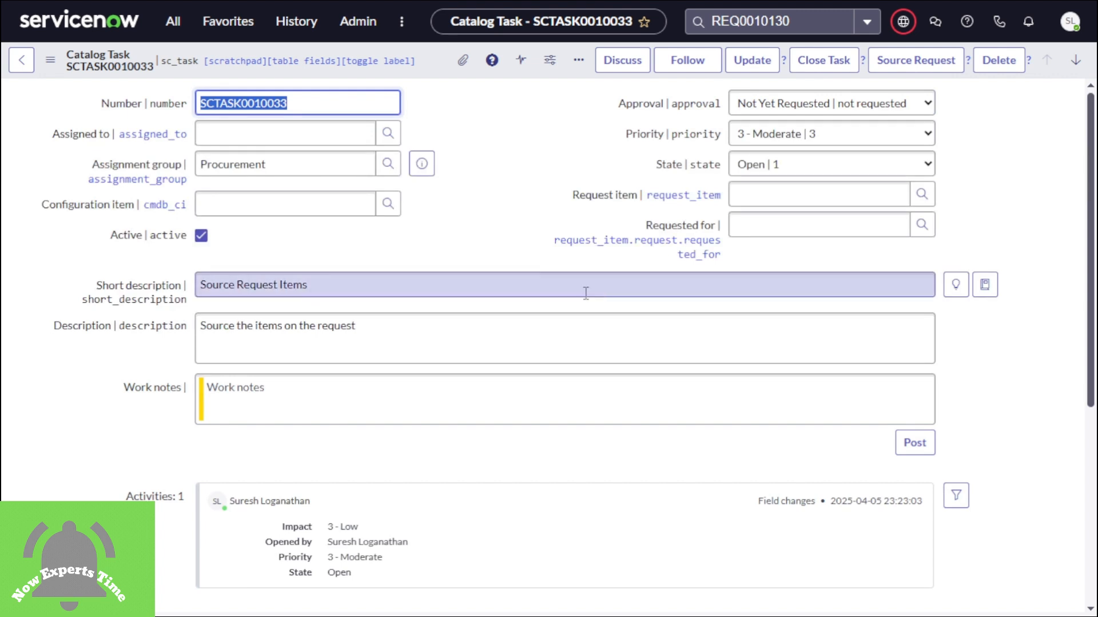
{"action": "left_click_drag", "start_coordinate": [312, 284], "coordinate": [200, 285]}
{"action": "left_click_drag", "start_coordinate": [357, 325], "coordinate": [241, 323]}
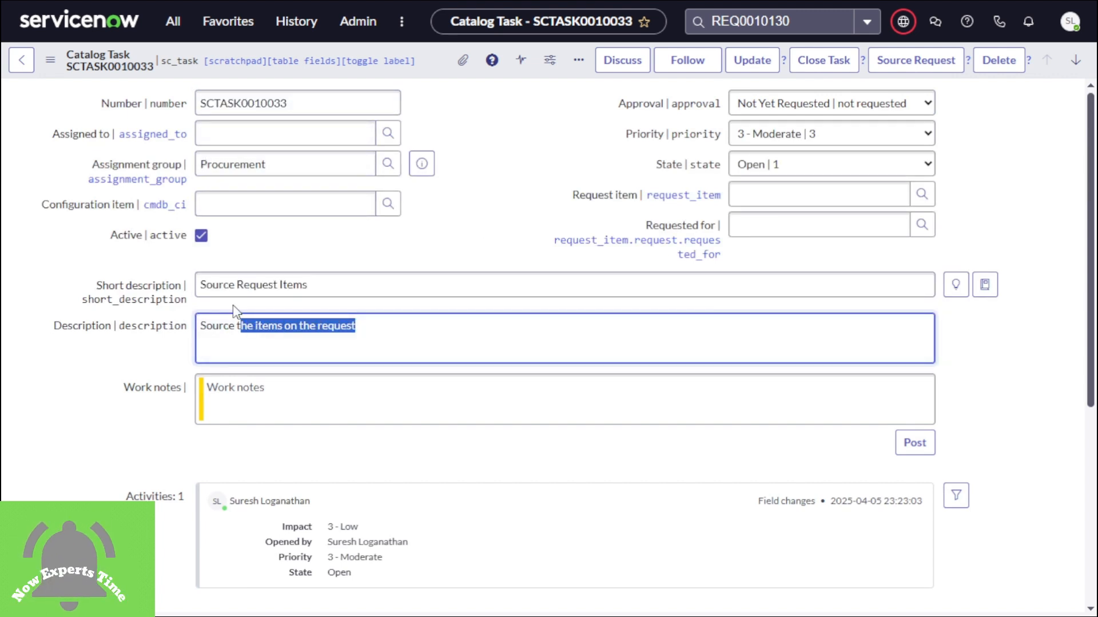
{"action": "left_click", "coordinate": [226, 198]}
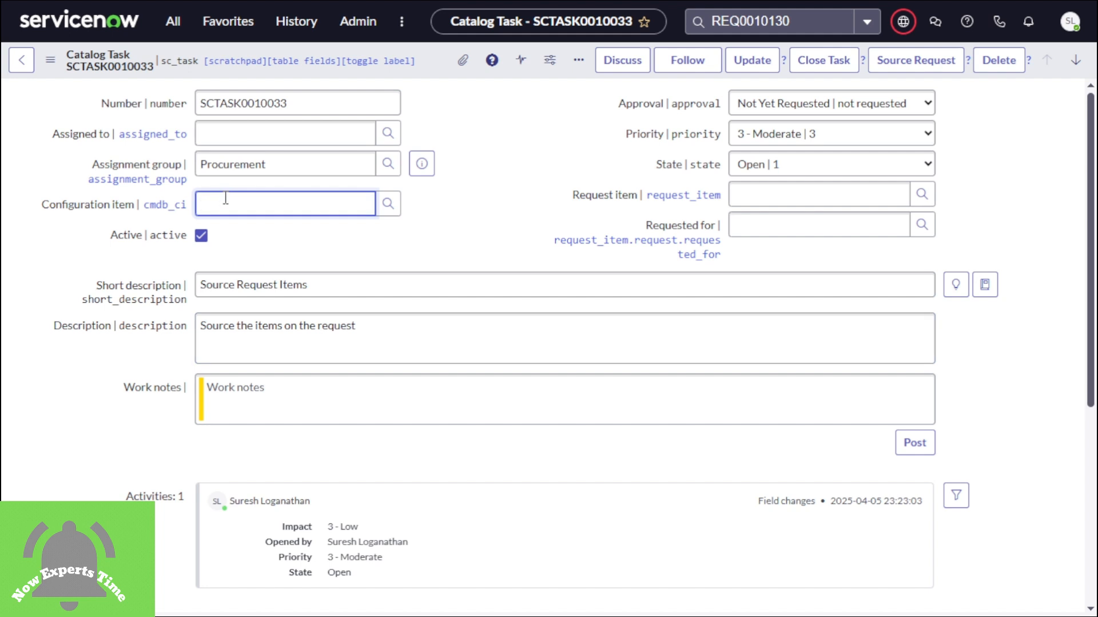
{"action": "left_click", "coordinate": [804, 193]}
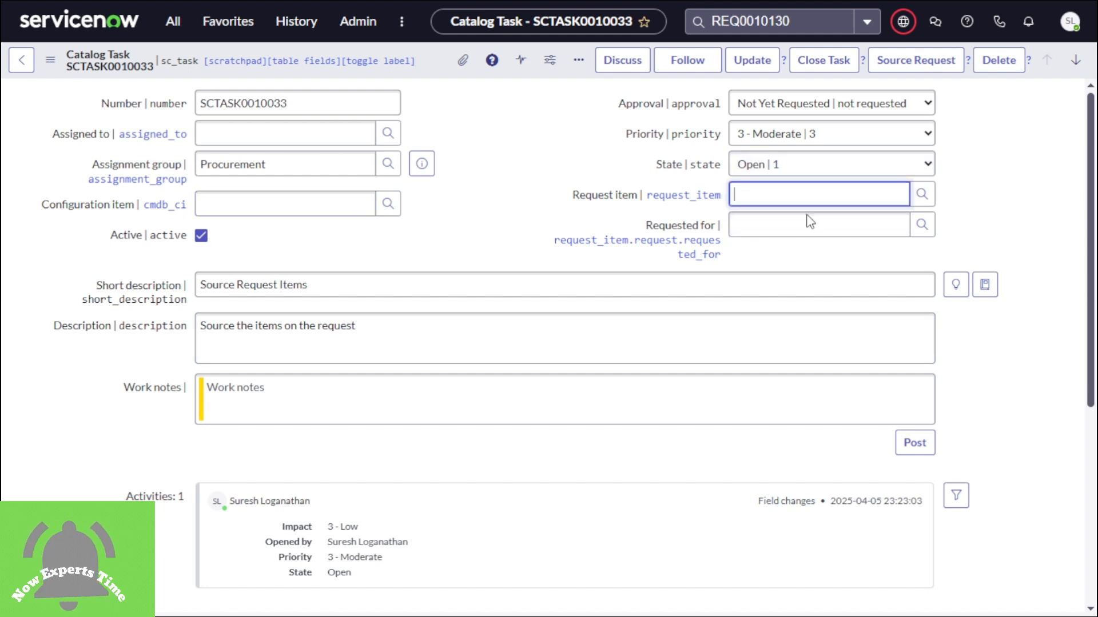
{"action": "left_click", "coordinate": [803, 226]}
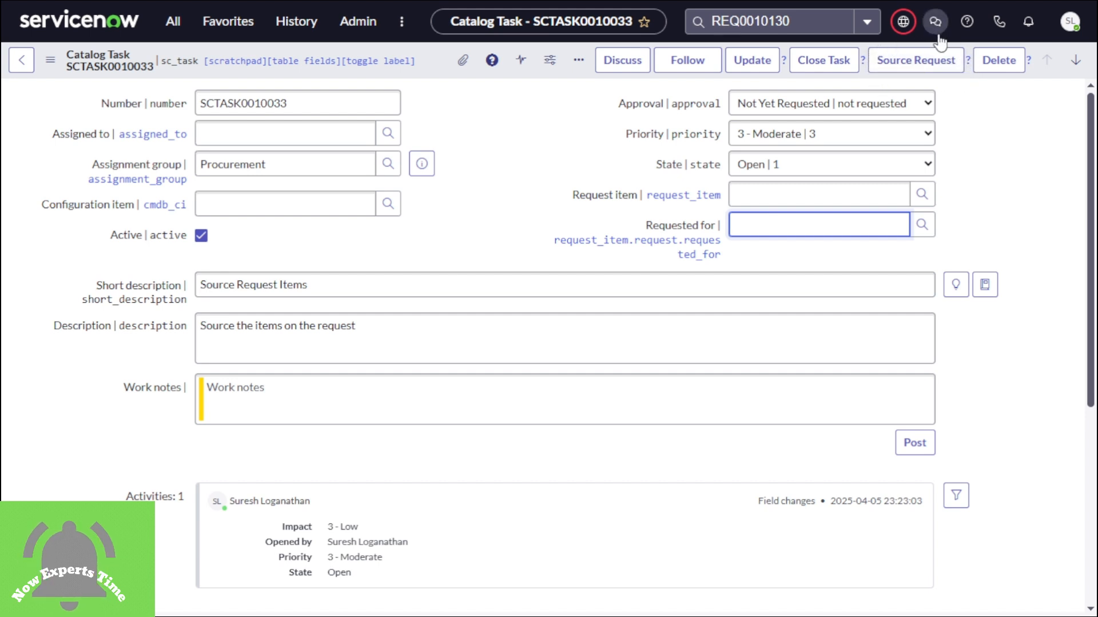
{"action": "left_click", "coordinate": [969, 48]}
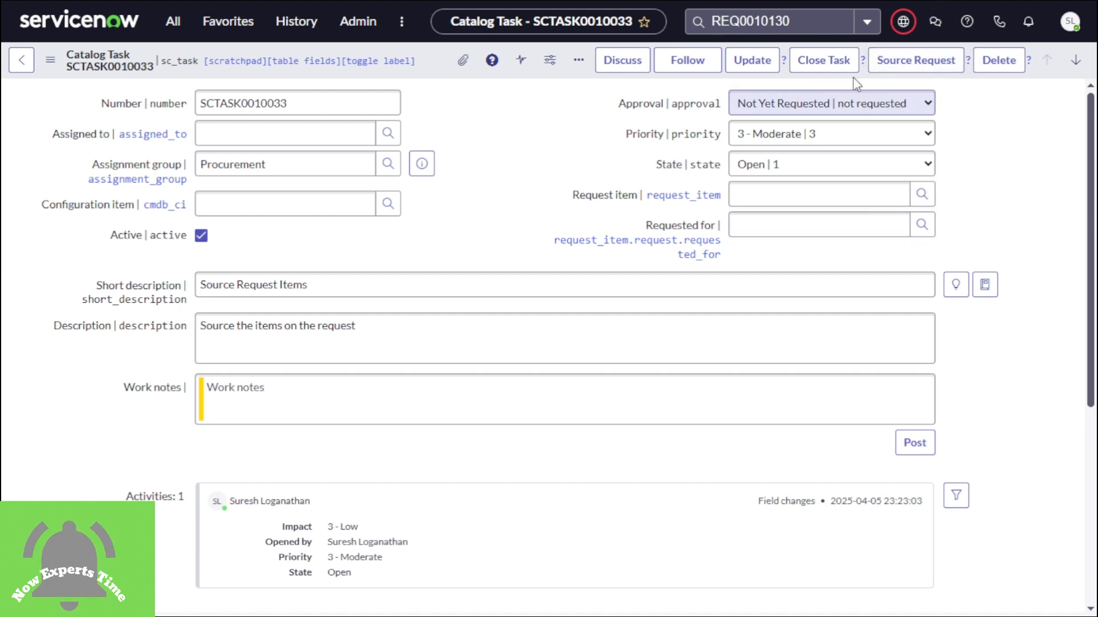
- Source the request as a vendor purchase with Microsoft as both the vendor and the metric group
{"action": "left_click", "coordinate": [906, 64]}
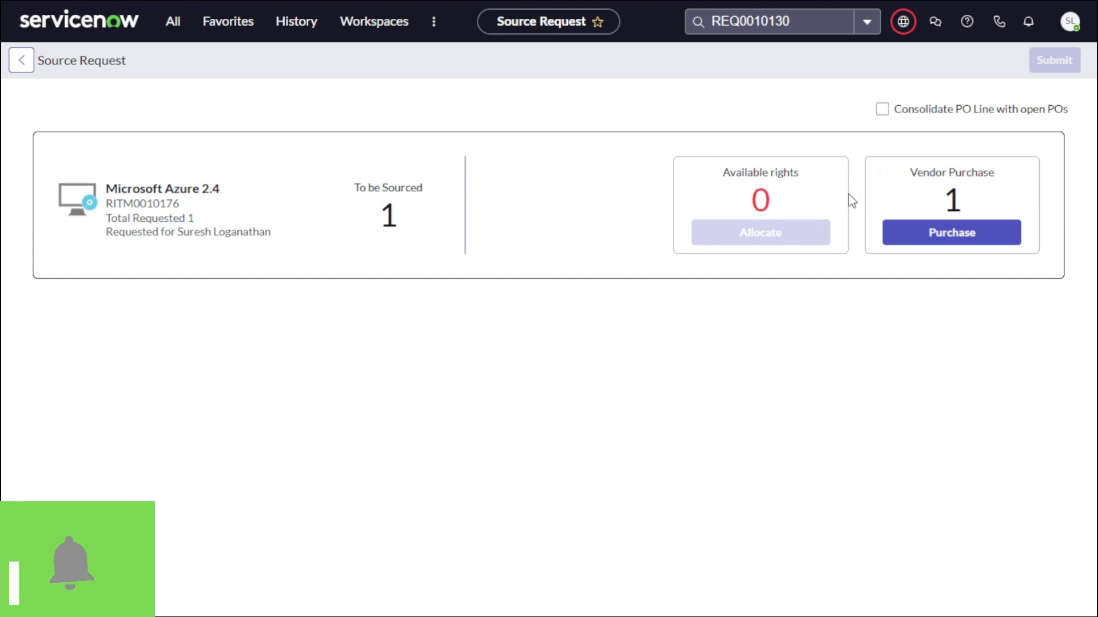
{"action": "left_click", "coordinate": [952, 234]}
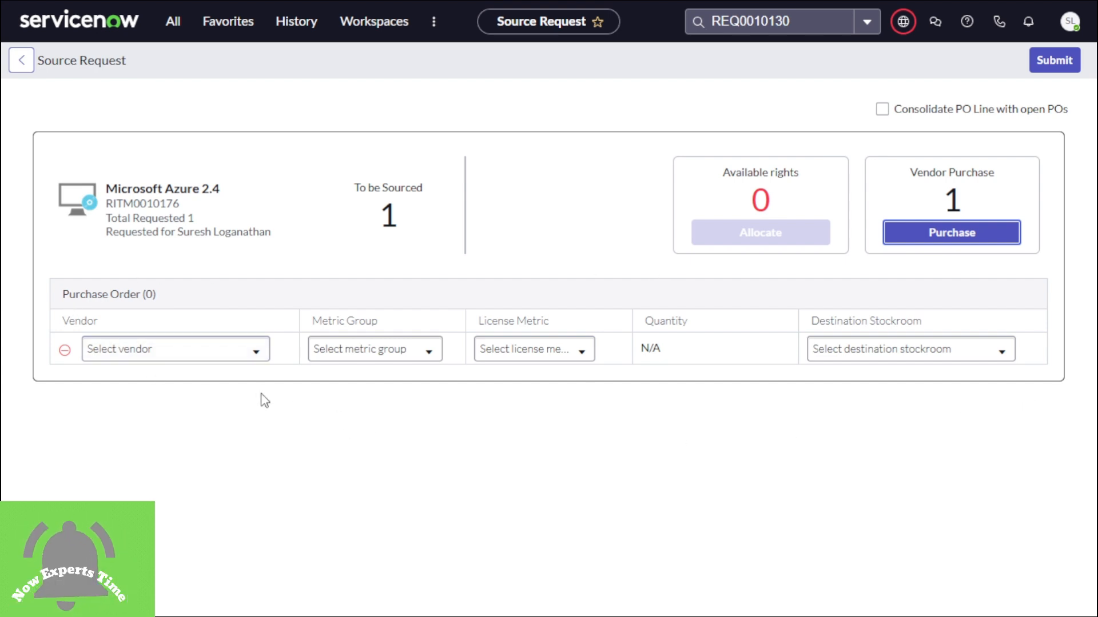
{"action": "left_click", "coordinate": [213, 354]}
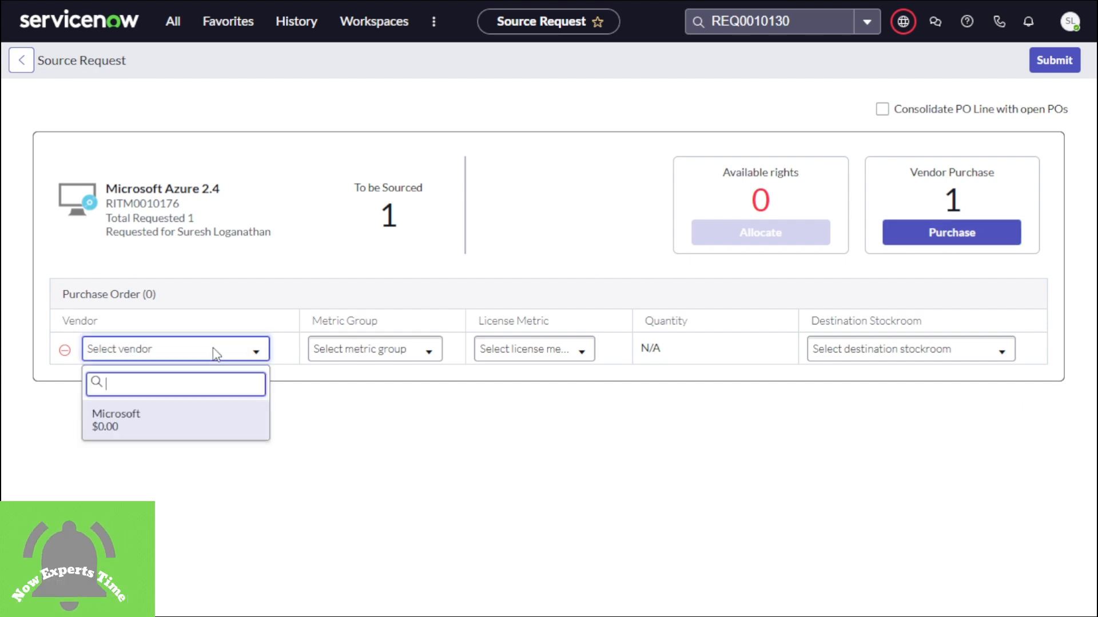
{"action": "left_click", "coordinate": [142, 436]}
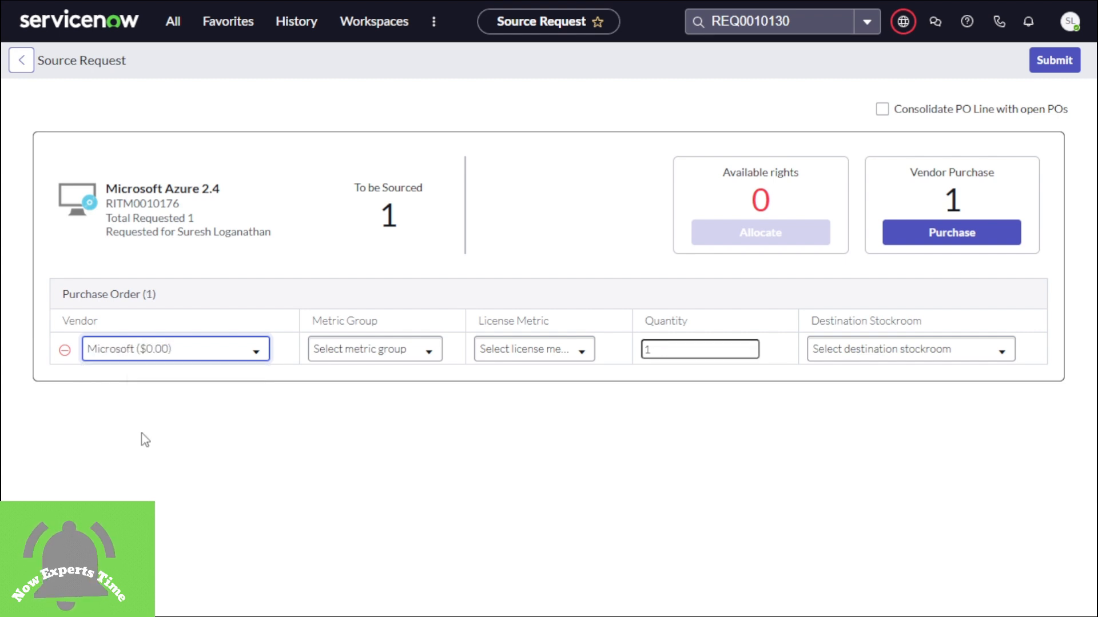
{"action": "left_click", "coordinate": [393, 351]}
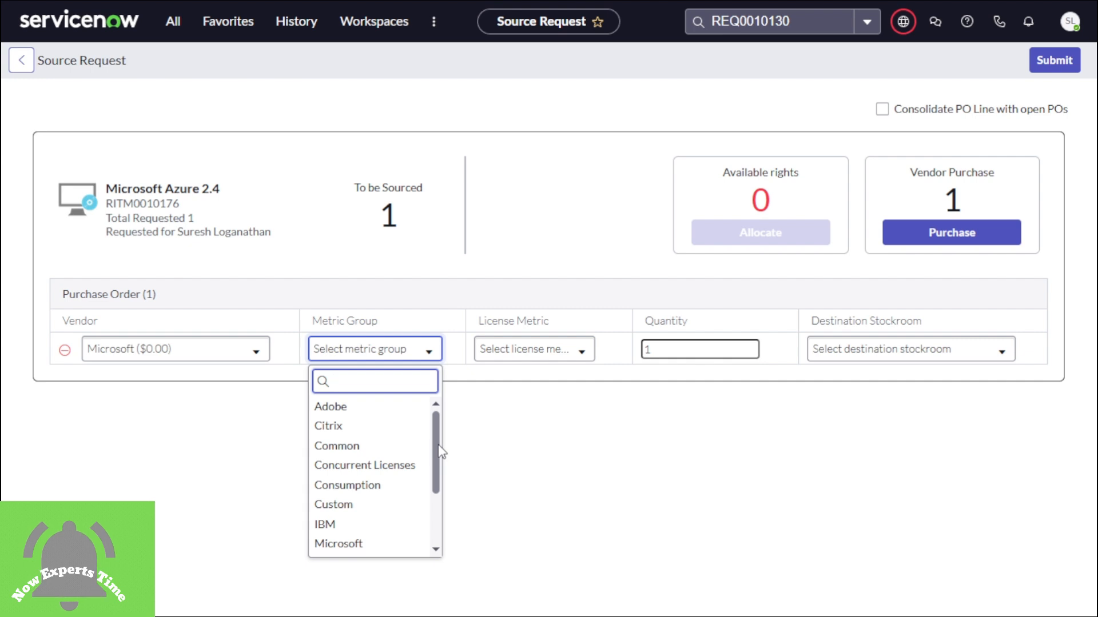
{"action": "left_click", "coordinate": [350, 546]}
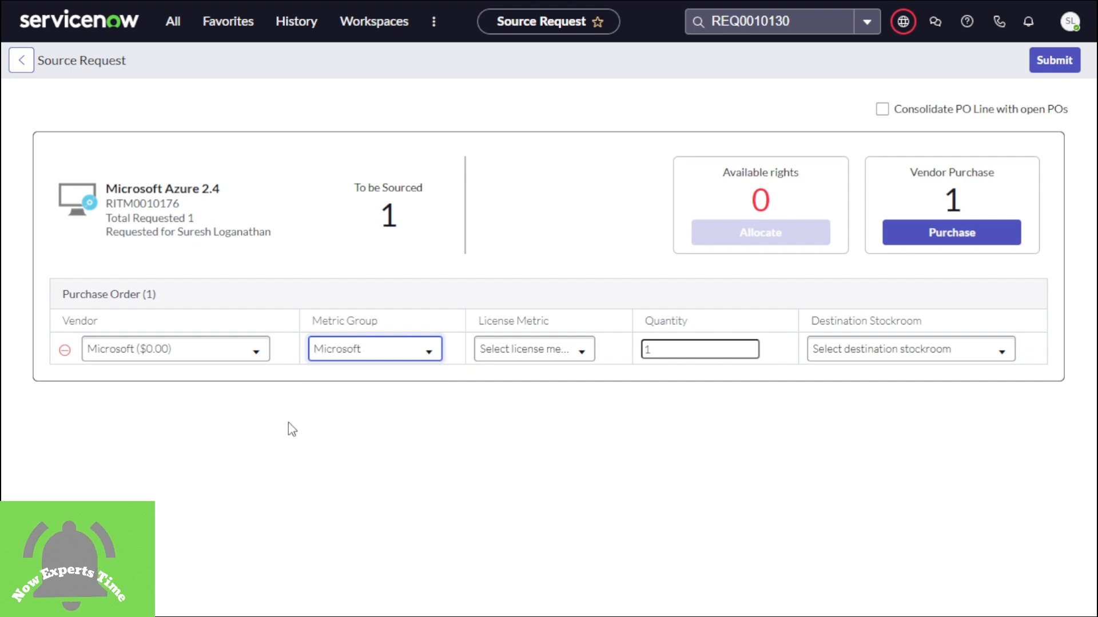
- Set the purchase line's license metric to Per Device
{"action": "left_click", "coordinate": [577, 350]}
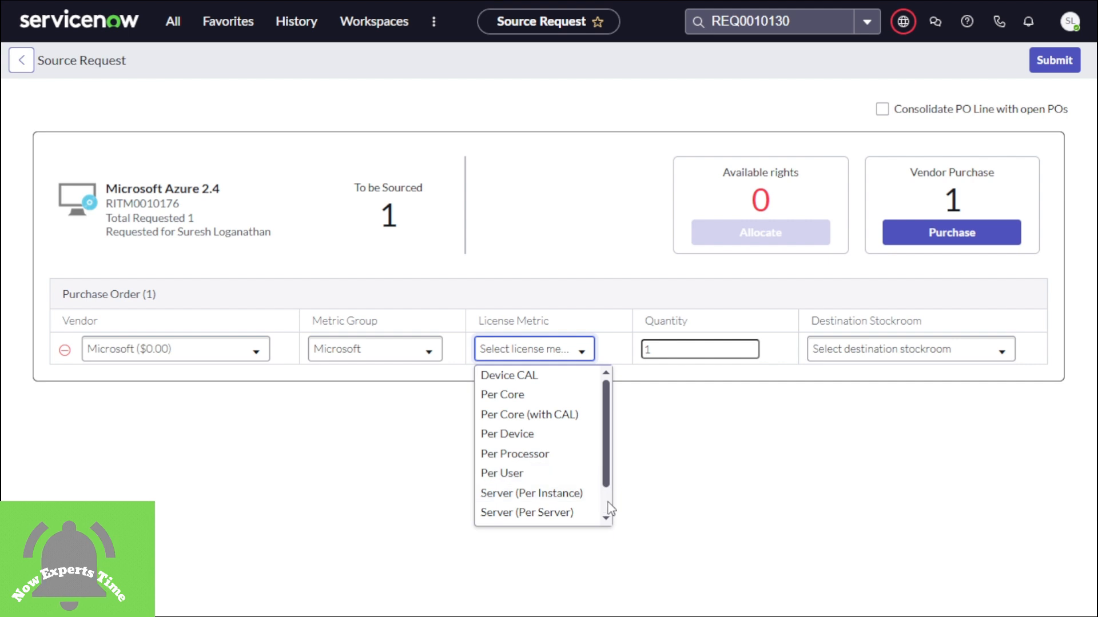
{"action": "scroll", "coordinate": [607, 506], "scroll_direction": "down", "scroll_amount": 2}
{"action": "scroll", "coordinate": [608, 507], "scroll_direction": "up", "scroll_amount": 1}
{"action": "scroll", "coordinate": [610, 512], "scroll_direction": "down", "scroll_amount": 1}
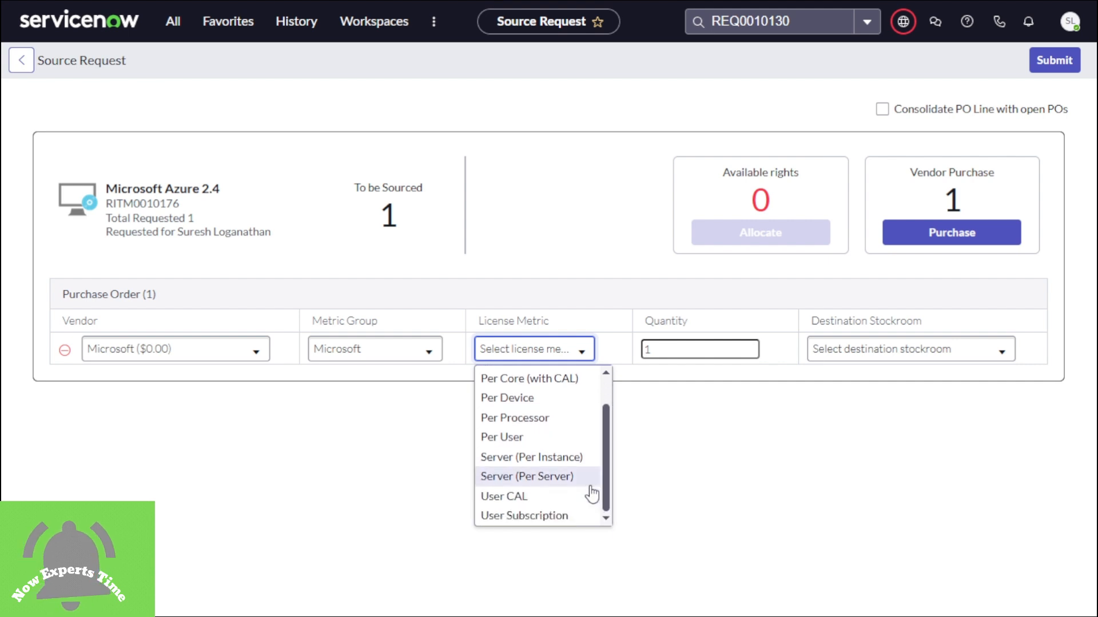
{"action": "left_click", "coordinate": [503, 399]}
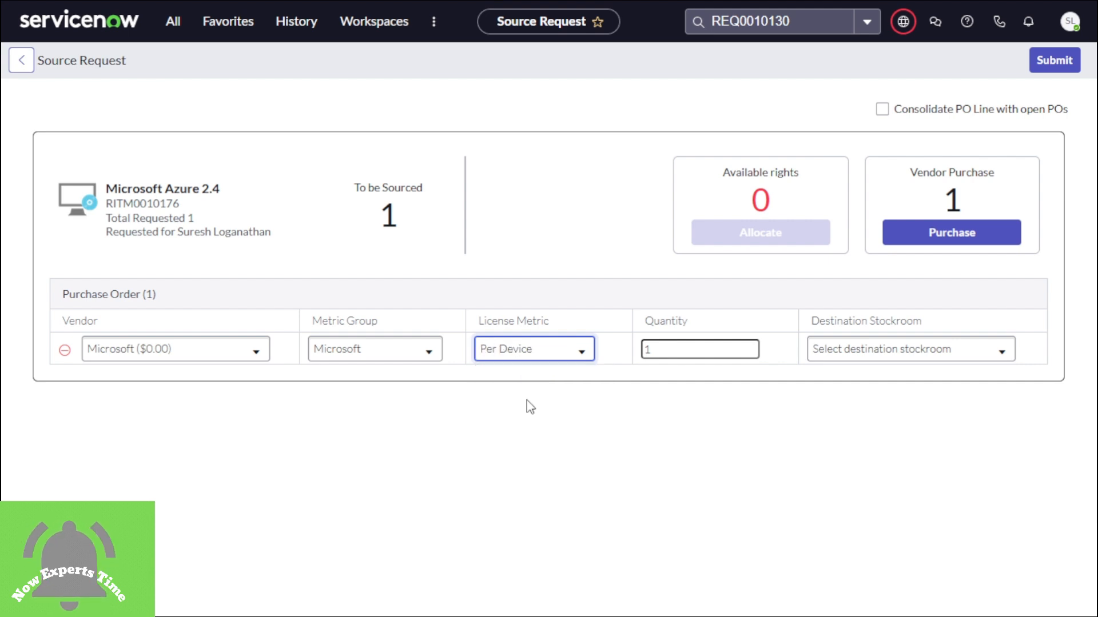
- Set the purchase line's quantity to 10 and destination stockroom to EAM Stockroom West, leaving no extra blank line
{"action": "left_click", "coordinate": [712, 355]}
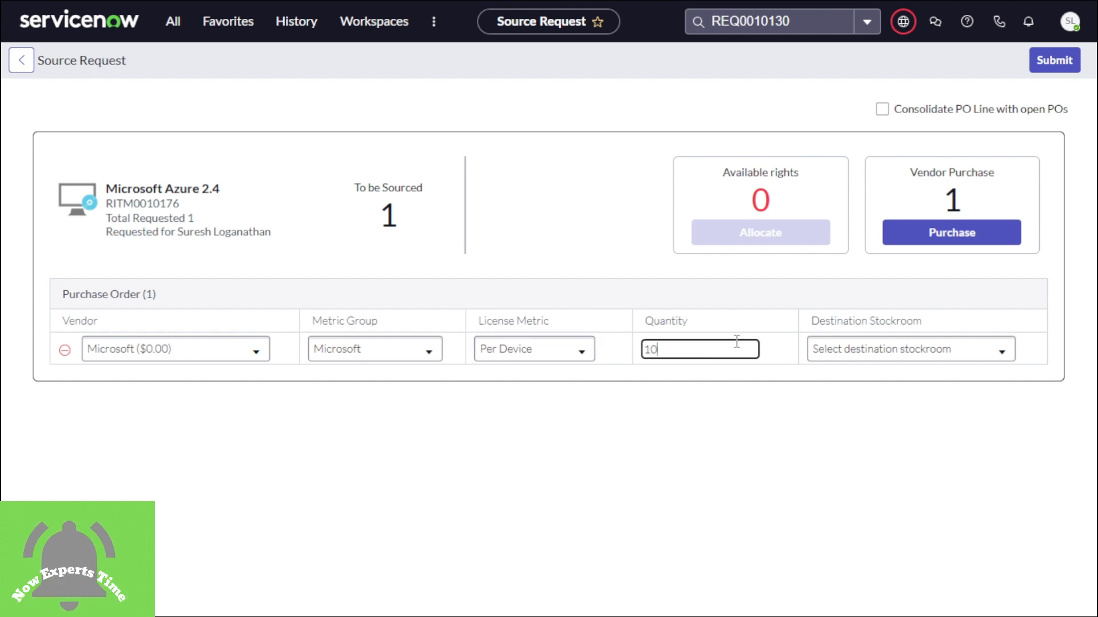
{"action": "left_click", "coordinate": [961, 352]}
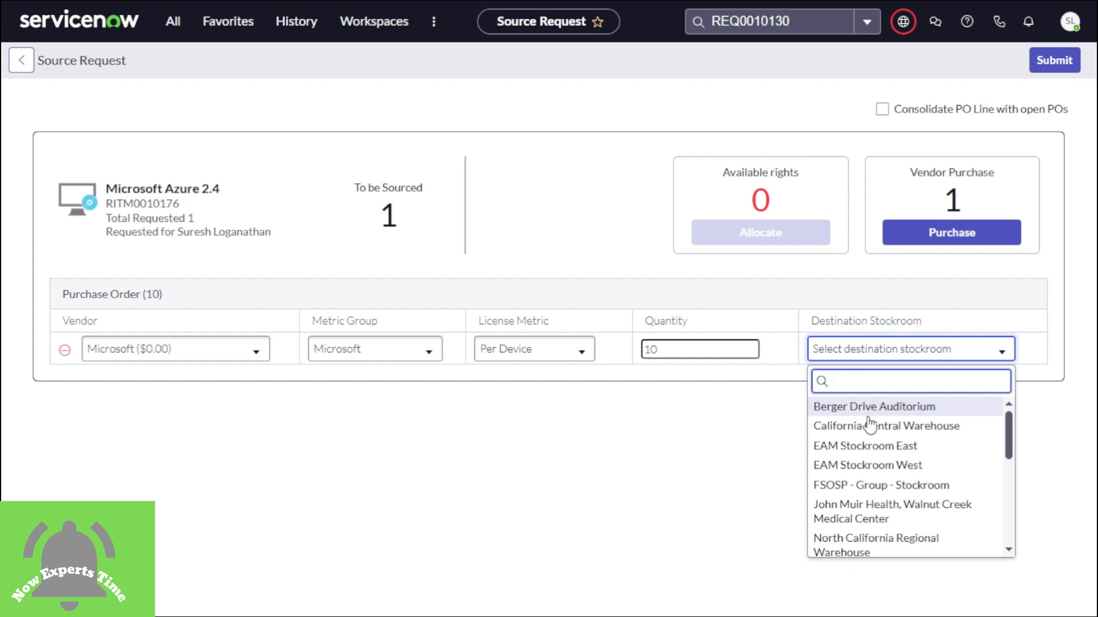
{"action": "left_click", "coordinate": [871, 475]}
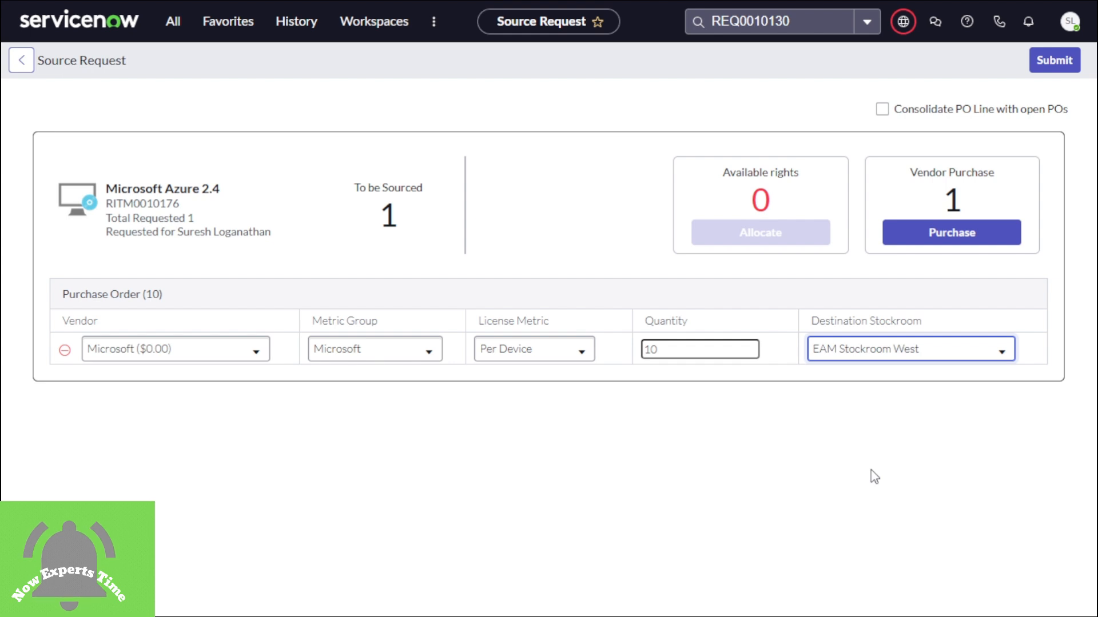
{"action": "left_click", "coordinate": [957, 243]}
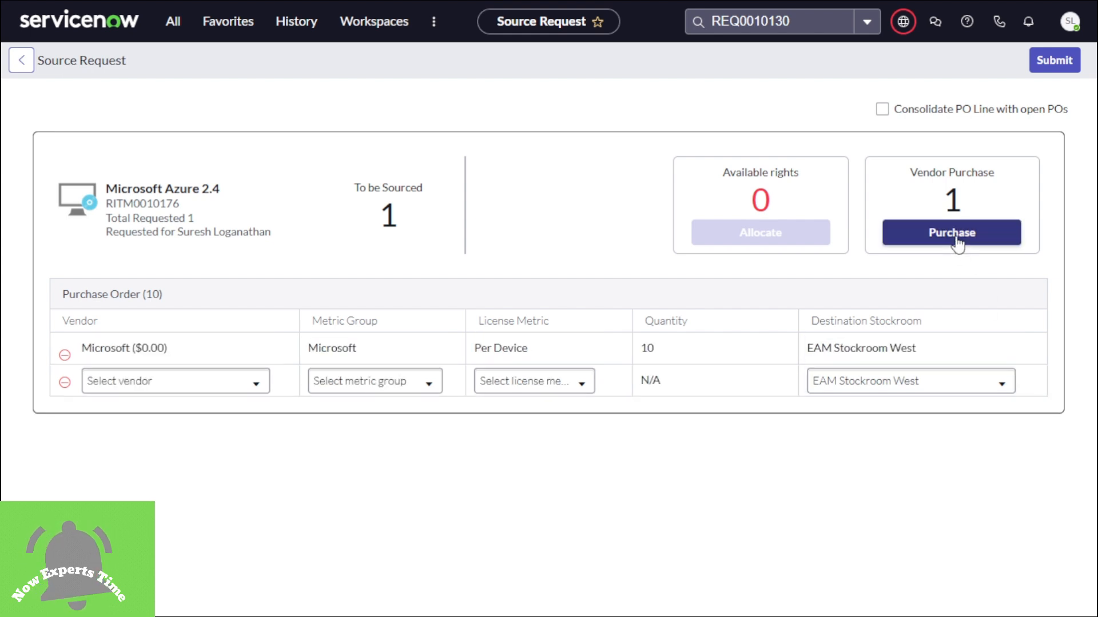
{"action": "left_click", "coordinate": [65, 382]}
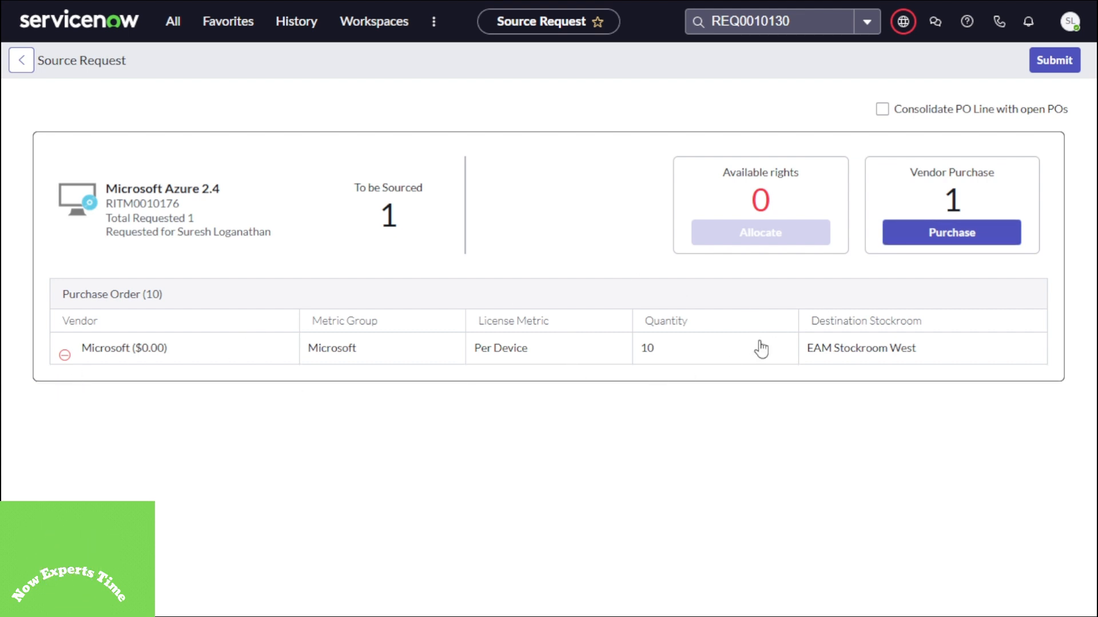
- Submit the sourced request and confirm creation of its purchase order line
{"action": "left_click", "coordinate": [1055, 65]}
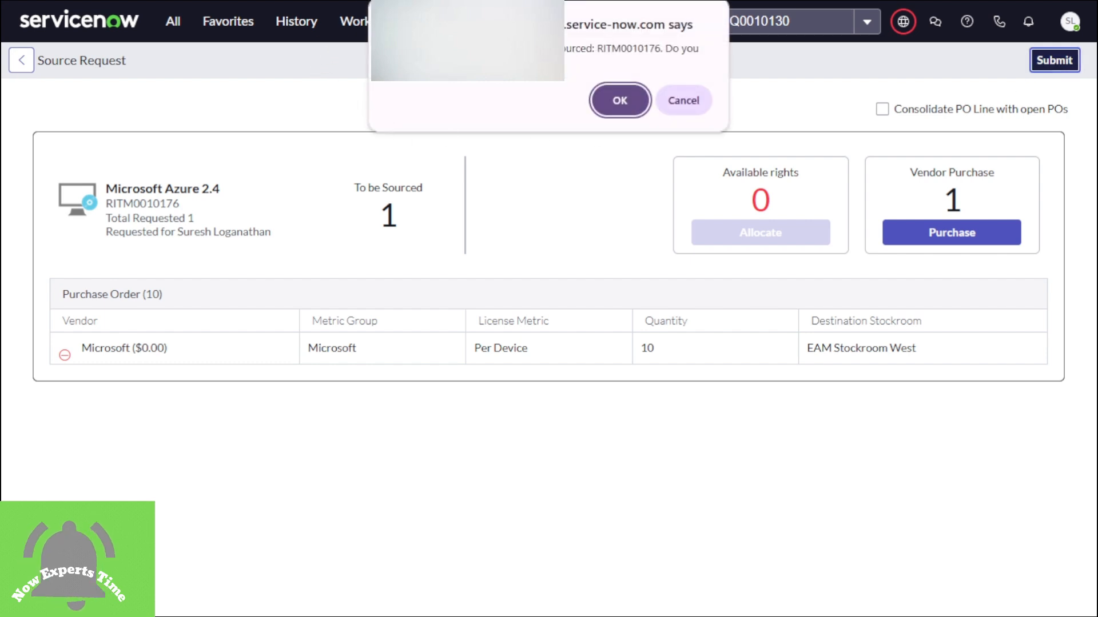
{"action": "left_click", "coordinate": [619, 101]}
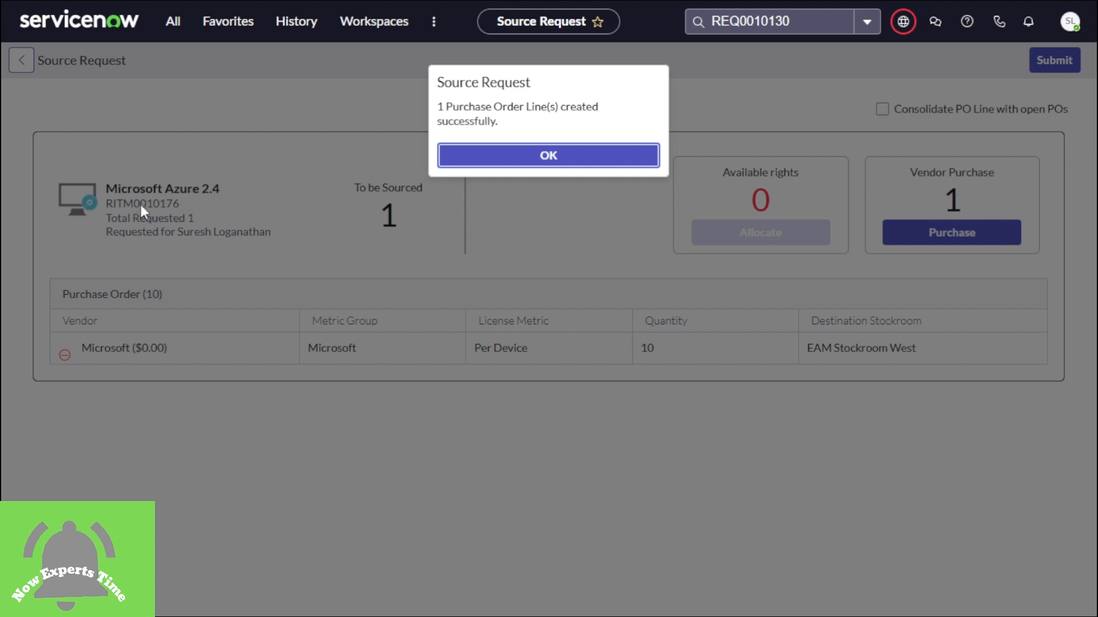
{"action": "left_click", "coordinate": [496, 164]}
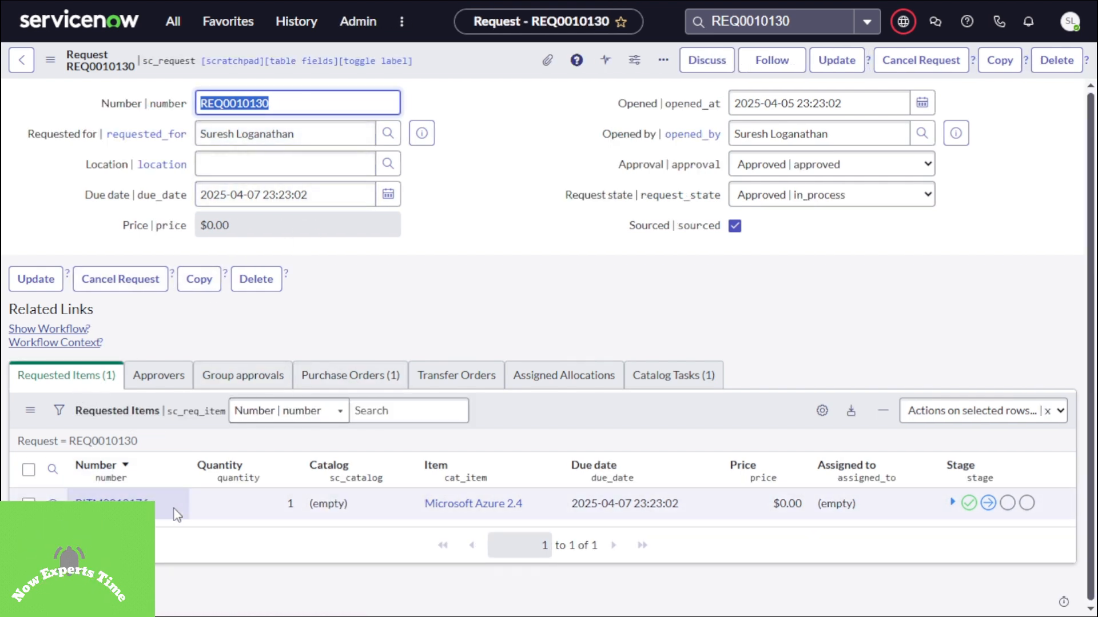
- Open the Microsoft purchase order linked to the request and place the order
{"action": "left_click", "coordinate": [384, 378]}
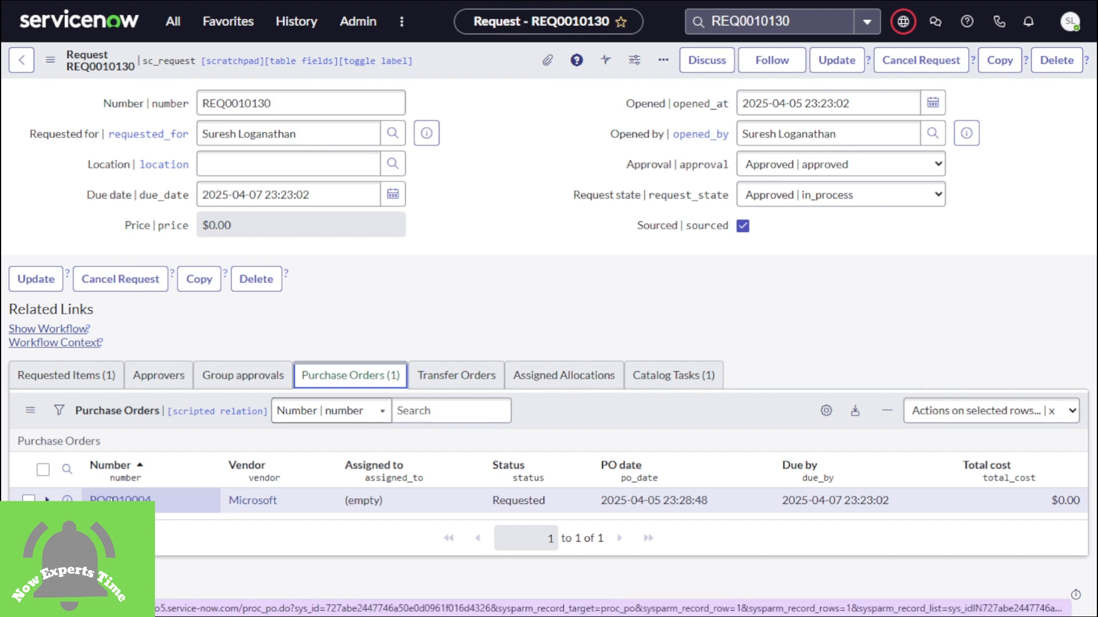
{"action": "left_click", "coordinate": [120, 500]}
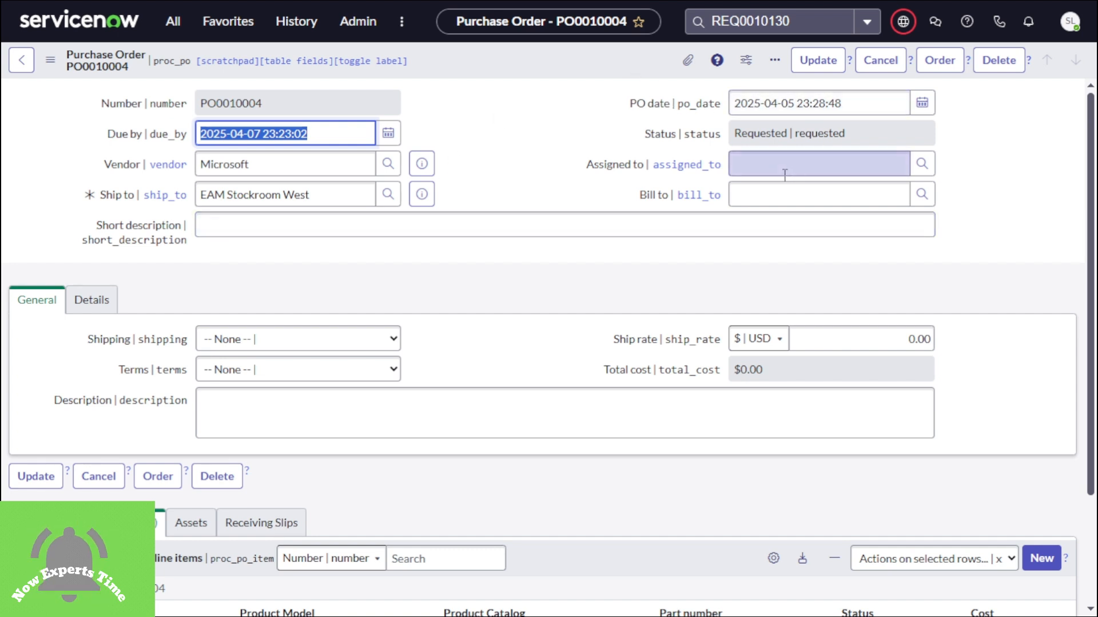
{"action": "left_click", "coordinate": [939, 61]}
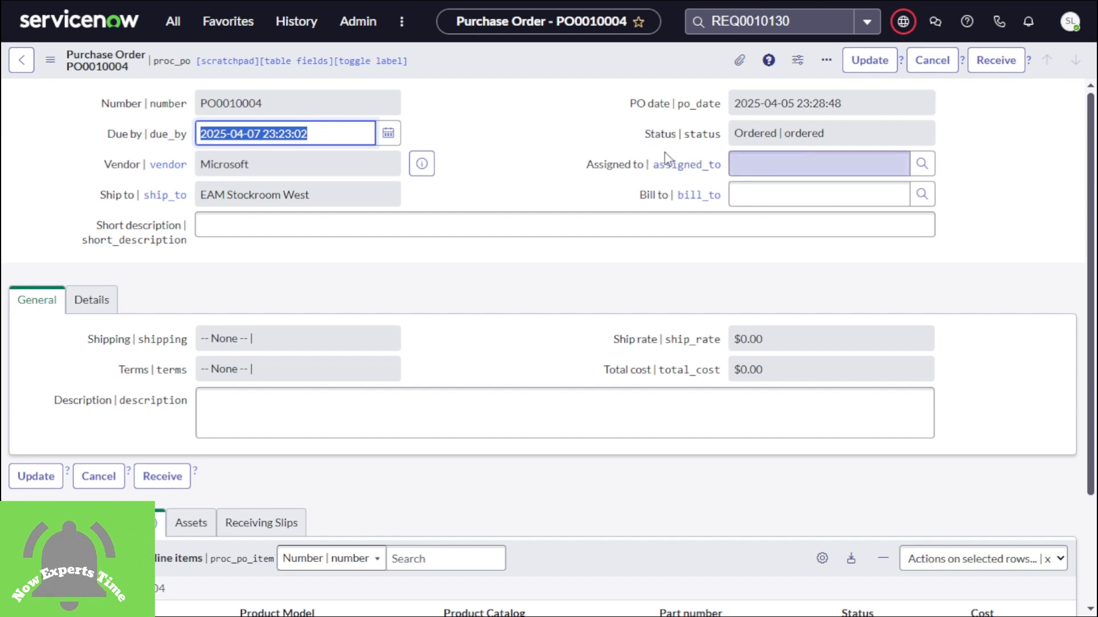
- Start receiving the purchase order, entering asset tag TEST-BU-10001 and serial number 12we345 for Microsoft Azure 2.4
{"action": "left_click", "coordinate": [1010, 60]}
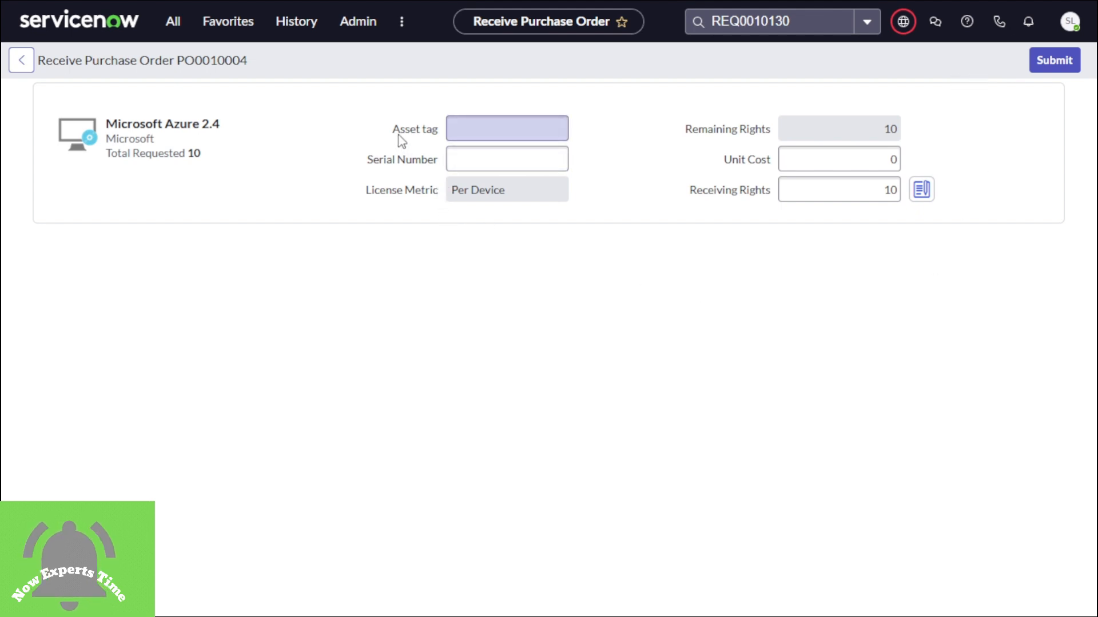
{"action": "left_click", "coordinate": [863, 159]}
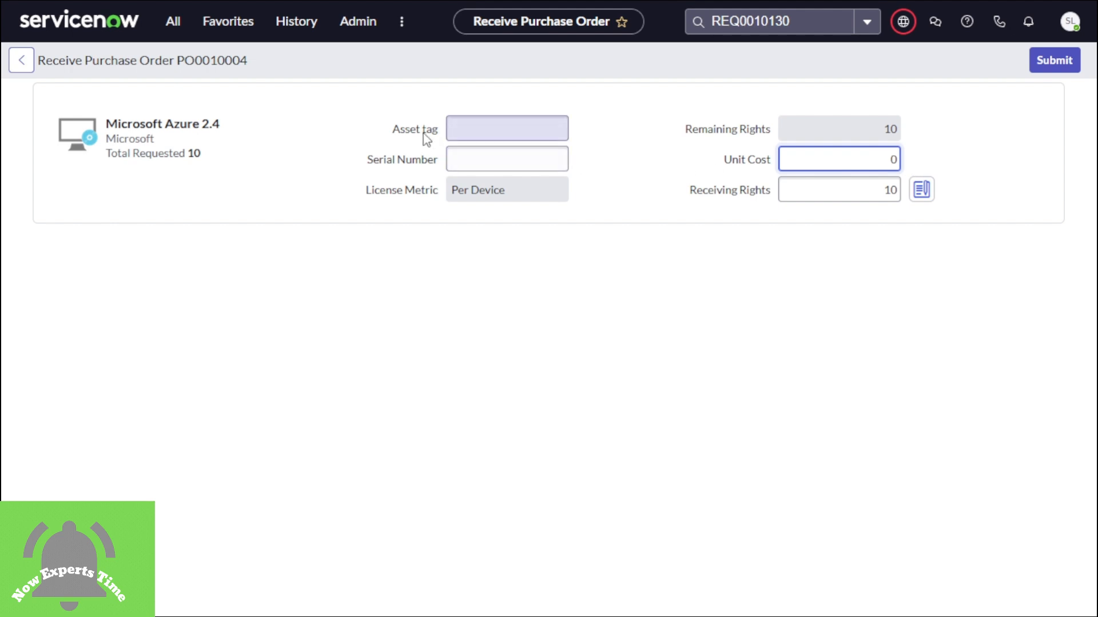
{"action": "left_click", "coordinate": [473, 127]}
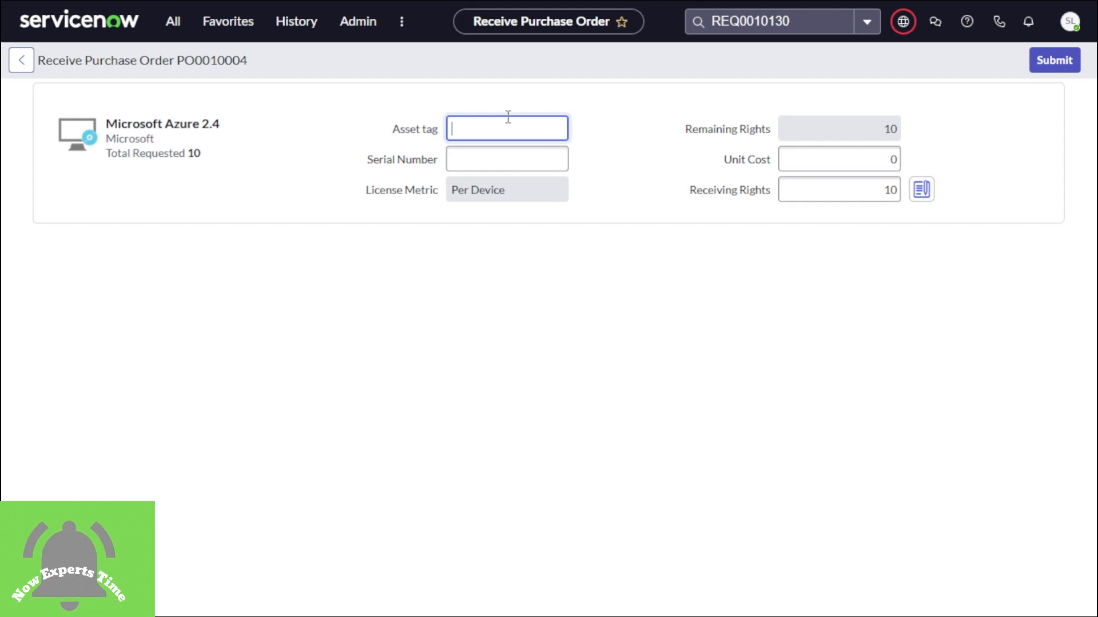
{"action": "type", "text": "TEST-BU"}
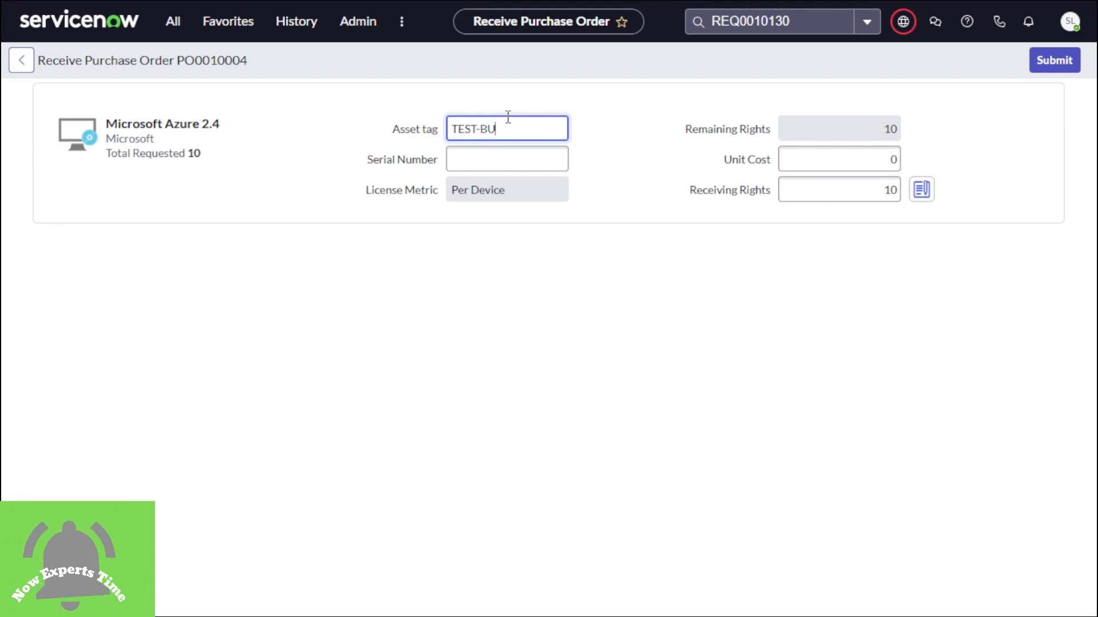
{"action": "type", "text": "-10001"}
{"action": "left_click", "coordinate": [531, 157]}
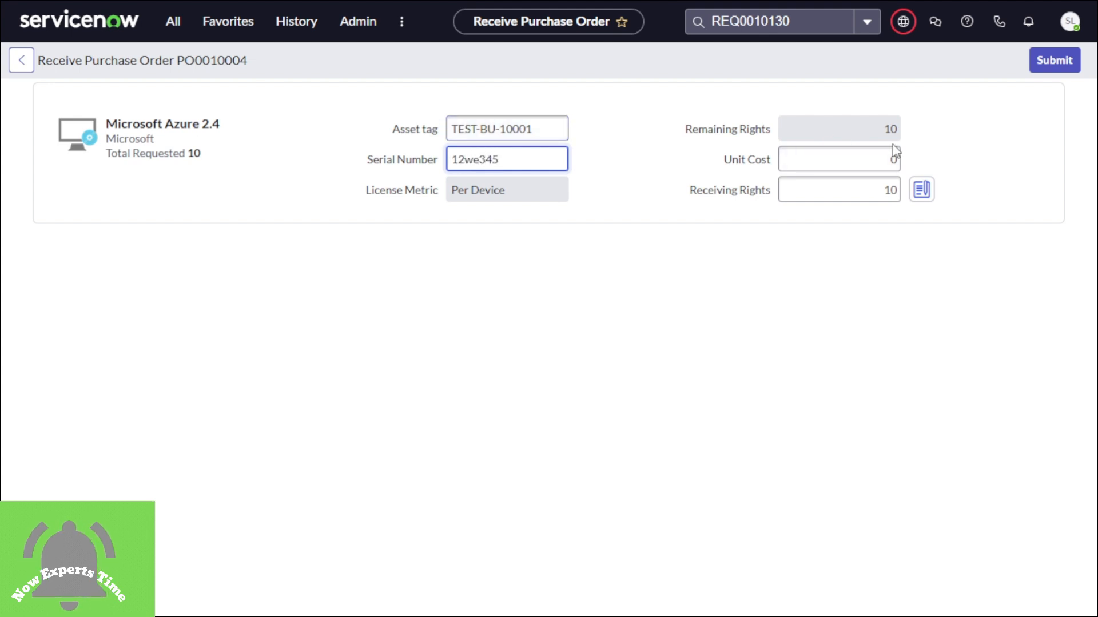
- Set the unit cost to 231 and submit the purchase order receipt
{"action": "double_click", "coordinate": [892, 159]}
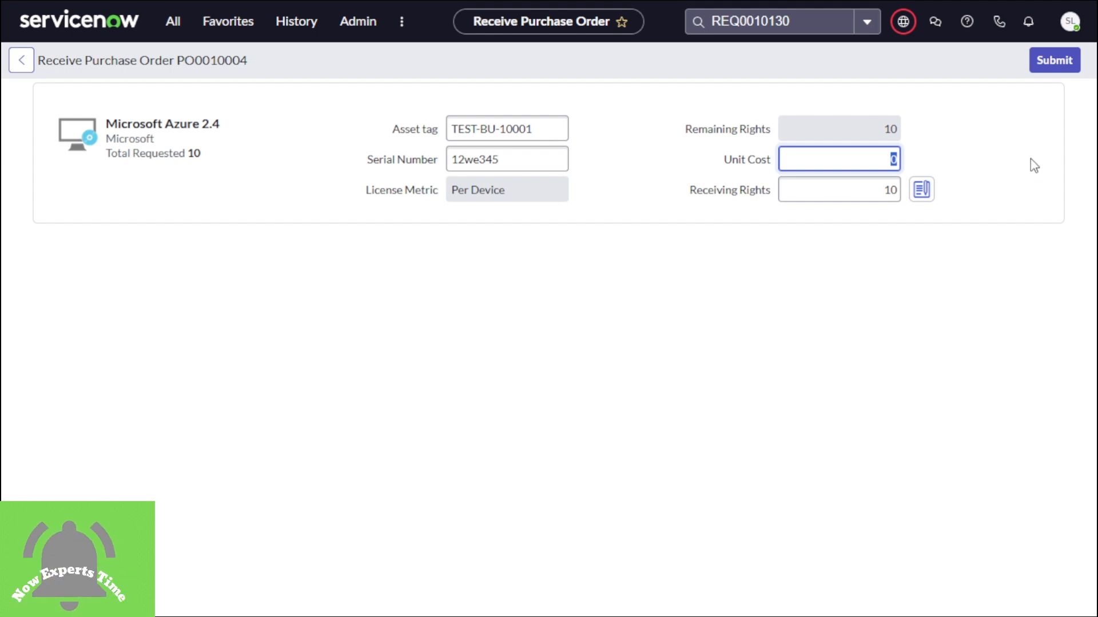
{"action": "type", "text": "231"}
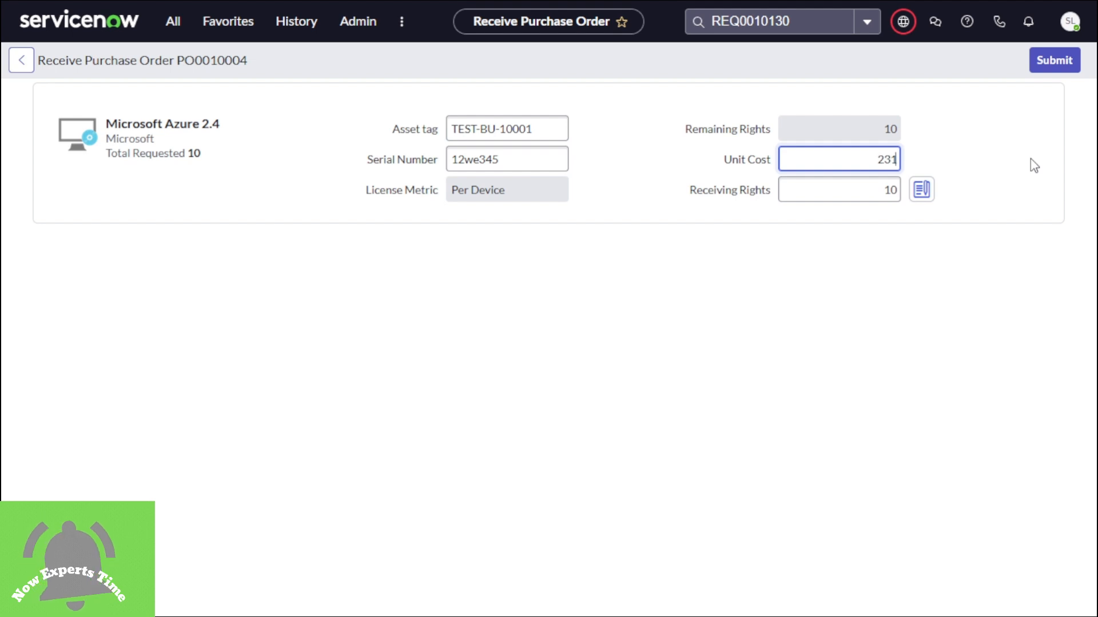
{"action": "left_click", "coordinate": [1043, 73]}
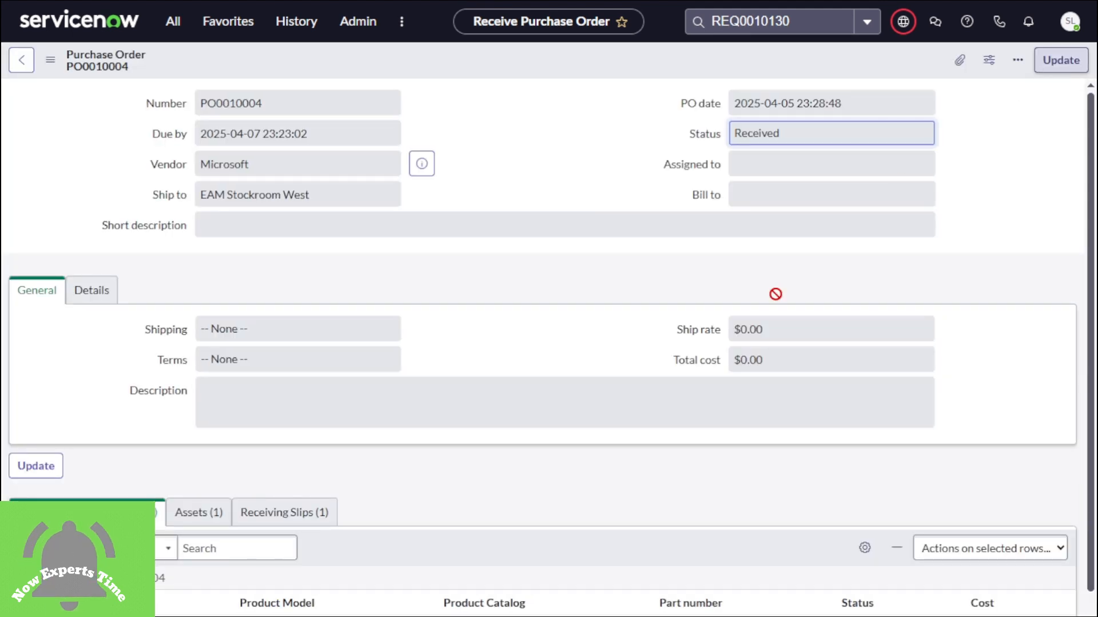
- Open the software license asset listed under the received purchase order
{"action": "scroll", "coordinate": [583, 413], "scroll_direction": "down", "scroll_amount": 3}
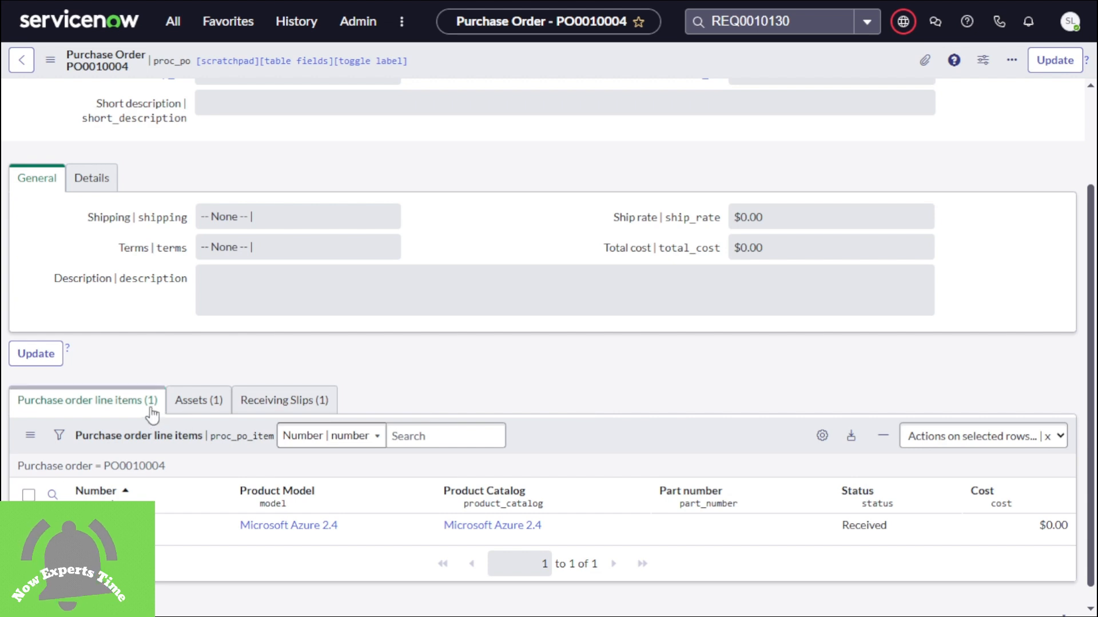
{"action": "left_click", "coordinate": [192, 403]}
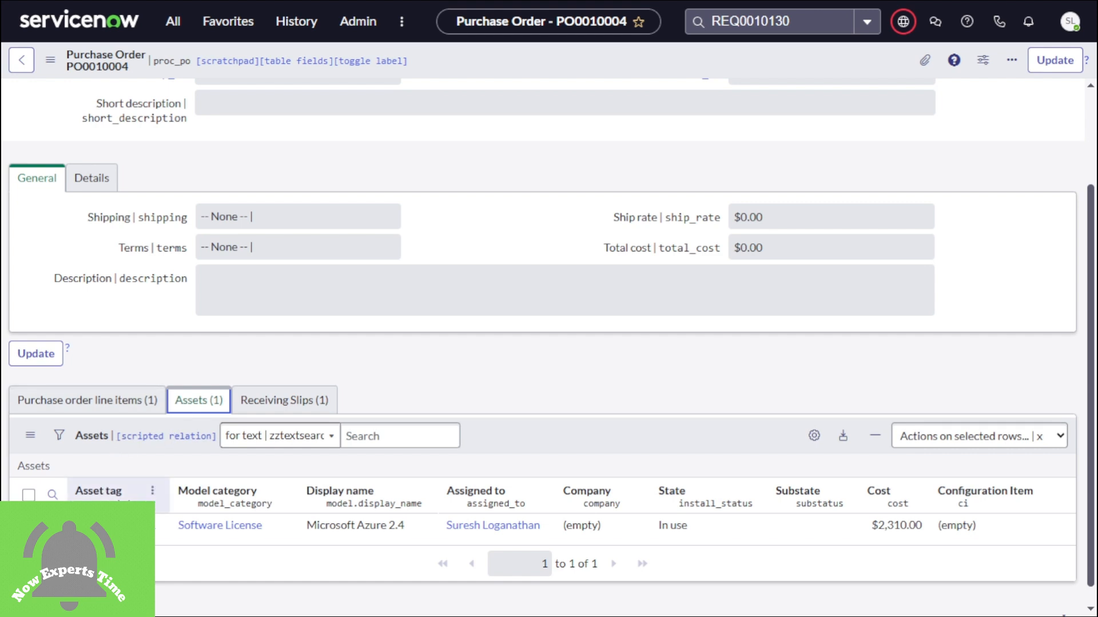
{"action": "left_click", "coordinate": [117, 526]}
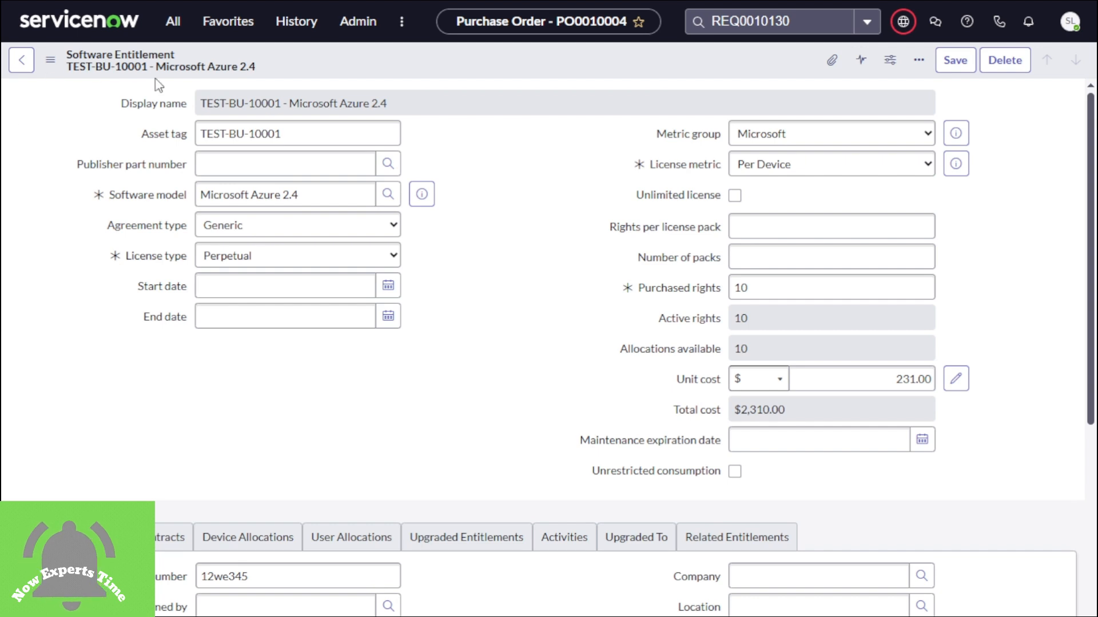
- Examine the software entitlement's asset tag, unit cost, serial number, active rights, available allocations and purchased rights
{"action": "left_click", "coordinate": [155, 67]}
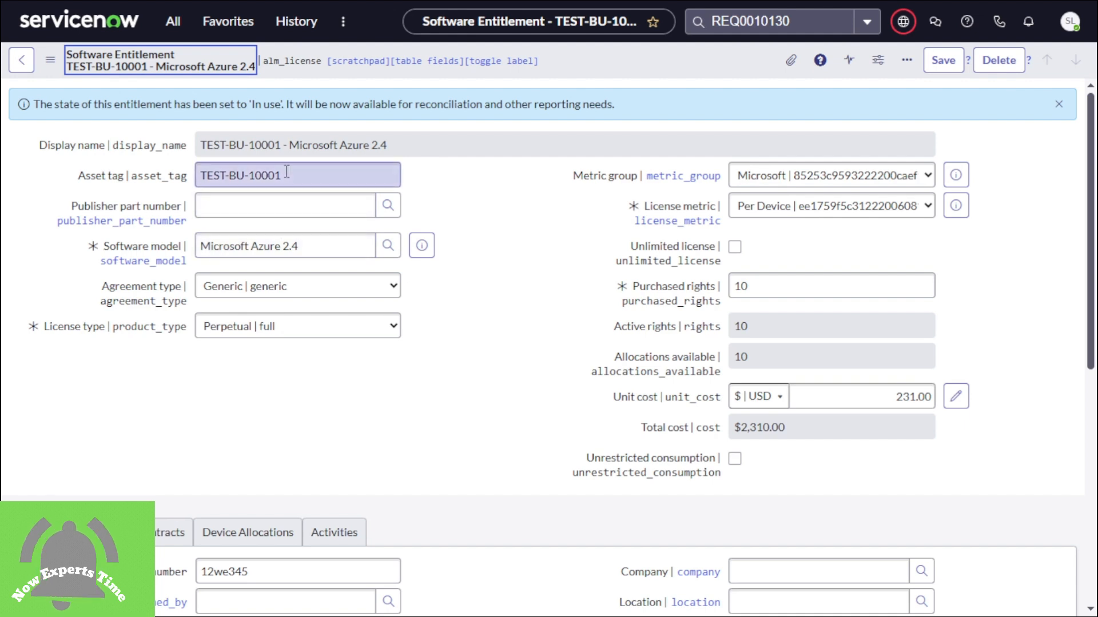
{"action": "left_click_drag", "start_coordinate": [288, 175], "coordinate": [192, 171]}
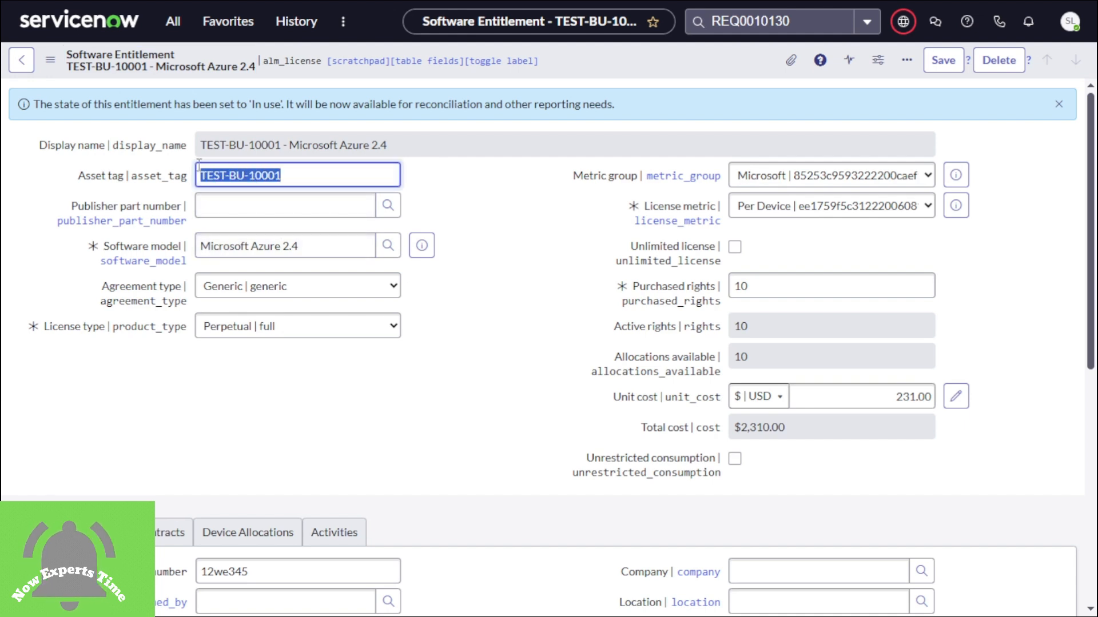
{"action": "double_click", "coordinate": [913, 396]}
{"action": "left_click_drag", "start_coordinate": [265, 572], "coordinate": [163, 579]}
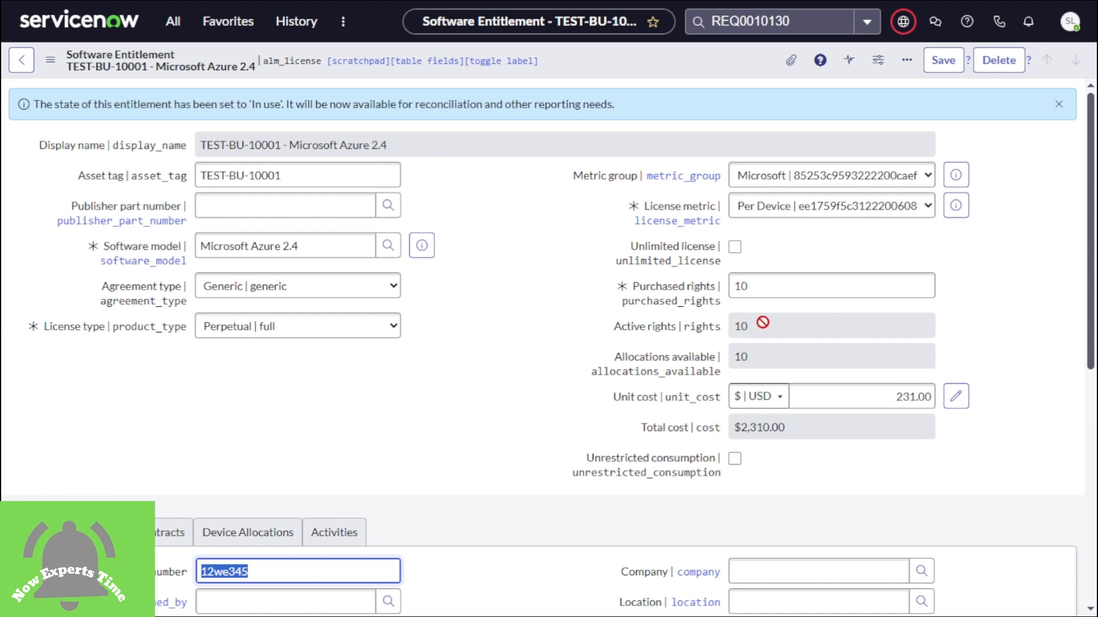
{"action": "double_click", "coordinate": [743, 326]}
{"action": "mouse_move", "coordinate": [722, 328]}
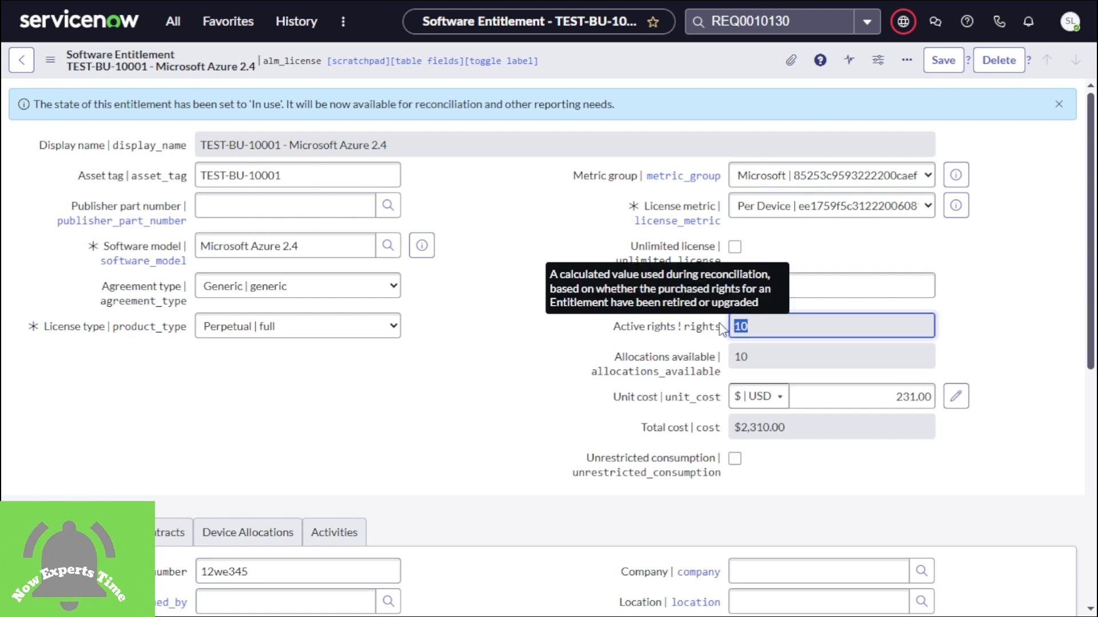
{"action": "double_click", "coordinate": [749, 356]}
{"action": "mouse_move", "coordinate": [747, 343]}
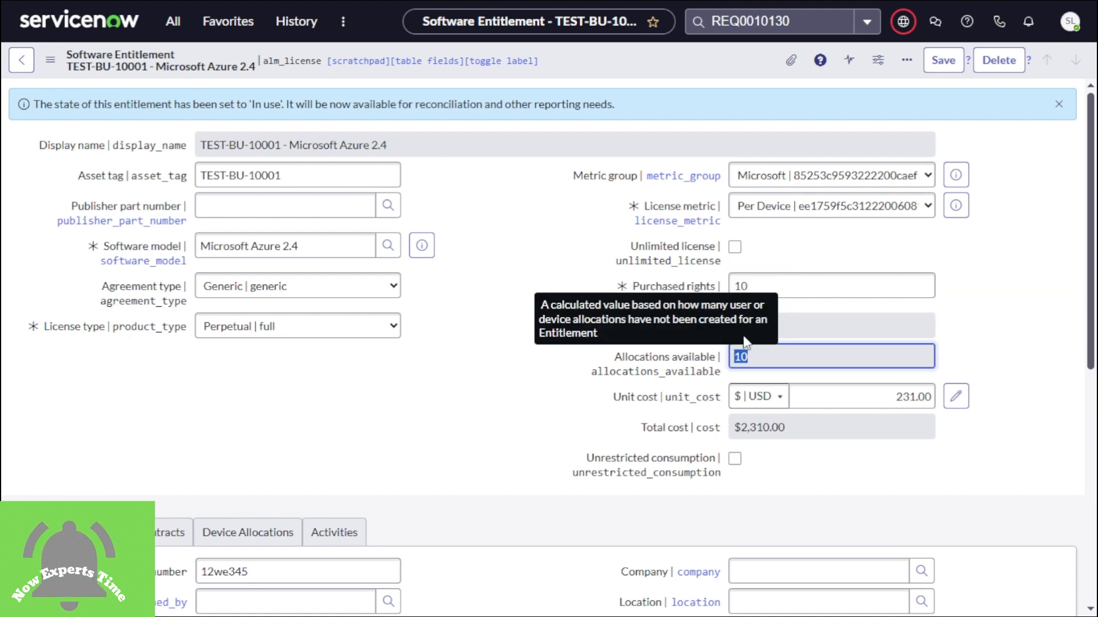
{"action": "double_click", "coordinate": [788, 326]}
{"action": "double_click", "coordinate": [740, 287]}
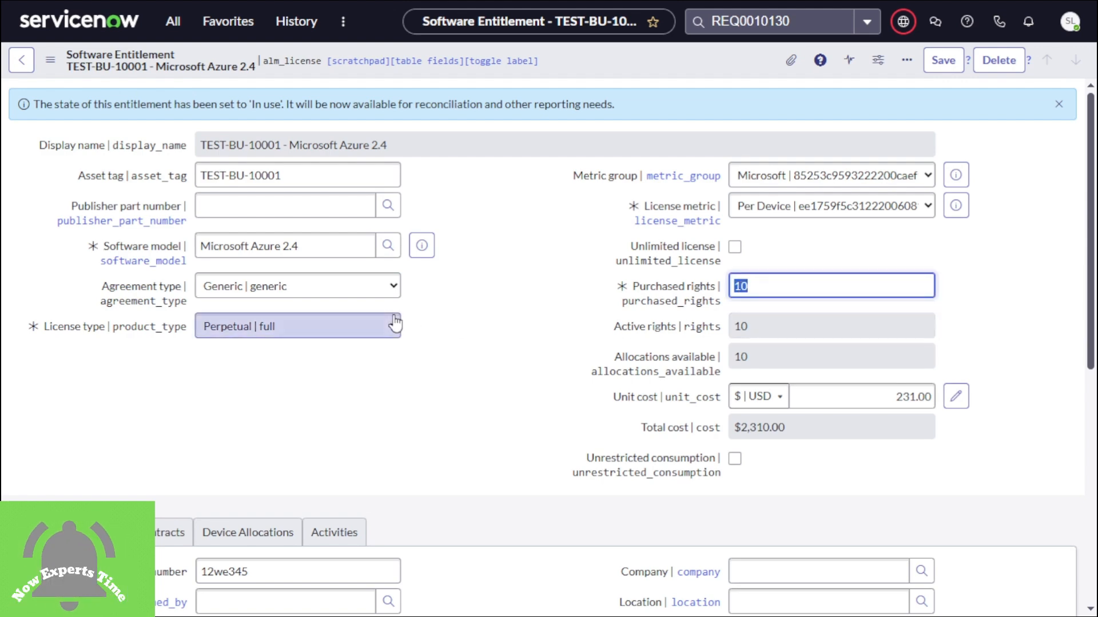
- Review the entitlement's general details and its related expense lines
{"action": "scroll", "coordinate": [393, 317], "scroll_direction": "down", "scroll_amount": 7}
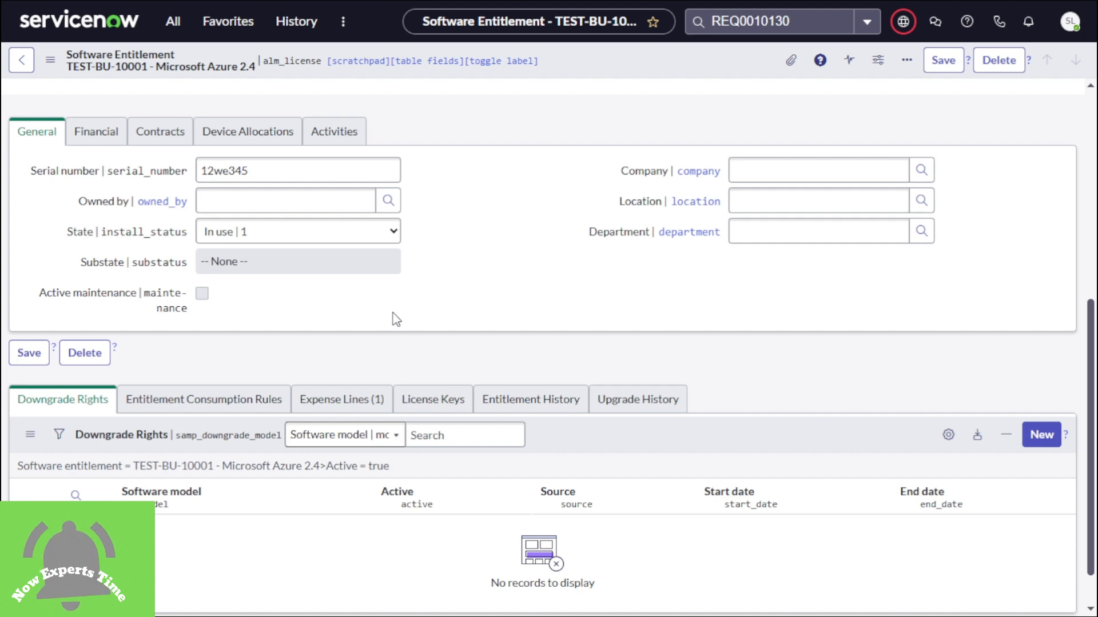
{"action": "scroll", "coordinate": [392, 317], "scroll_direction": "up", "scroll_amount": 7}
{"action": "scroll", "coordinate": [392, 318], "scroll_direction": "down", "scroll_amount": 7}
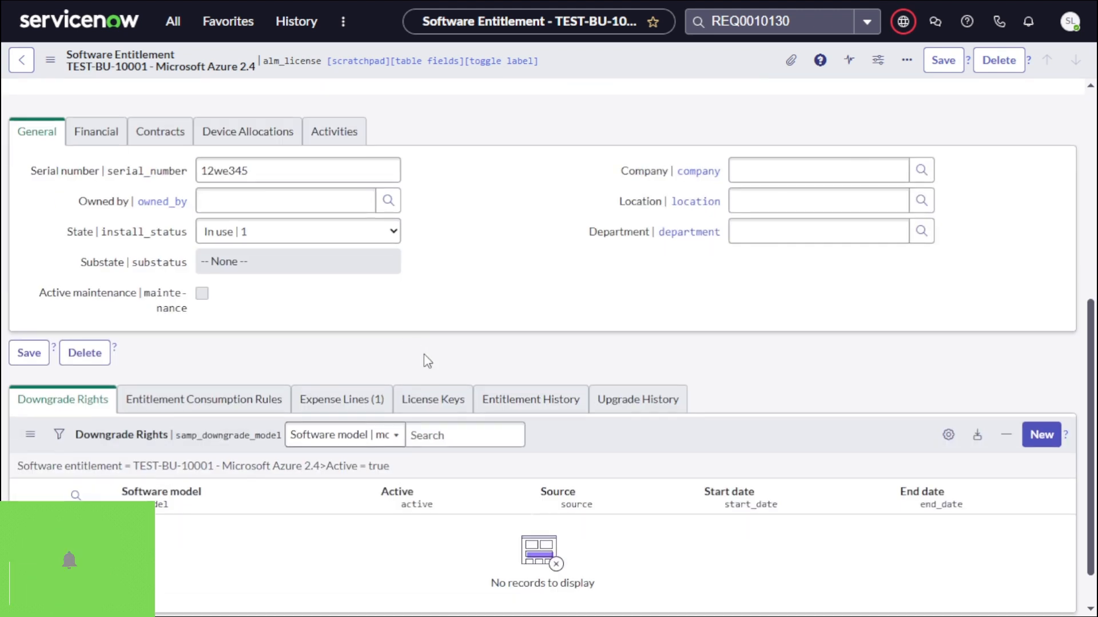
{"action": "left_click", "coordinate": [333, 401]}
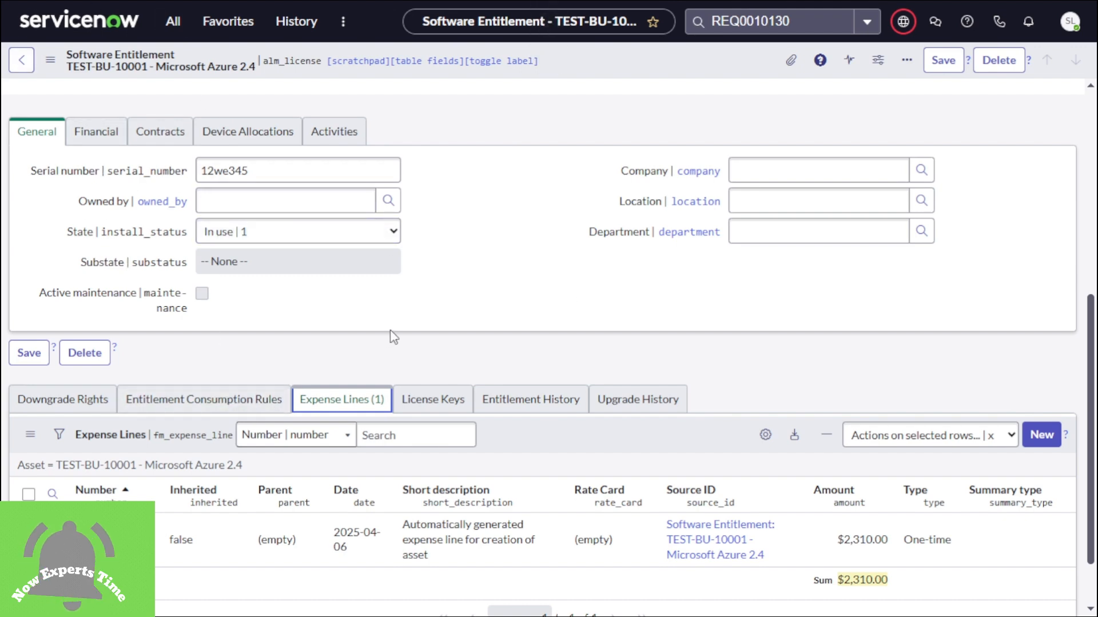
{"action": "scroll", "coordinate": [393, 337], "scroll_direction": "up", "scroll_amount": 7}
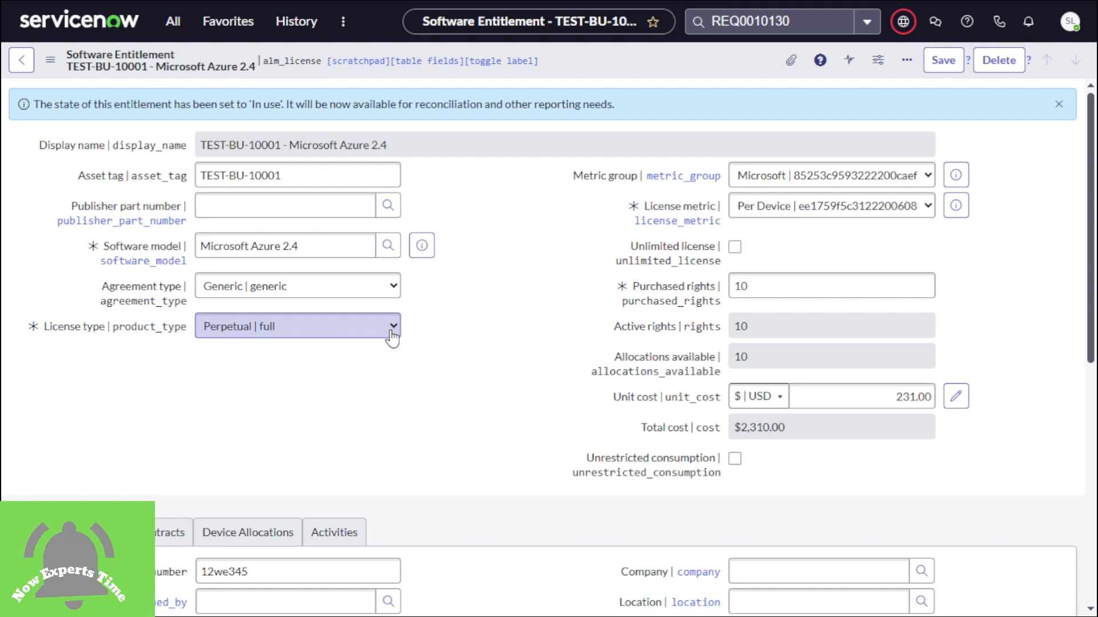